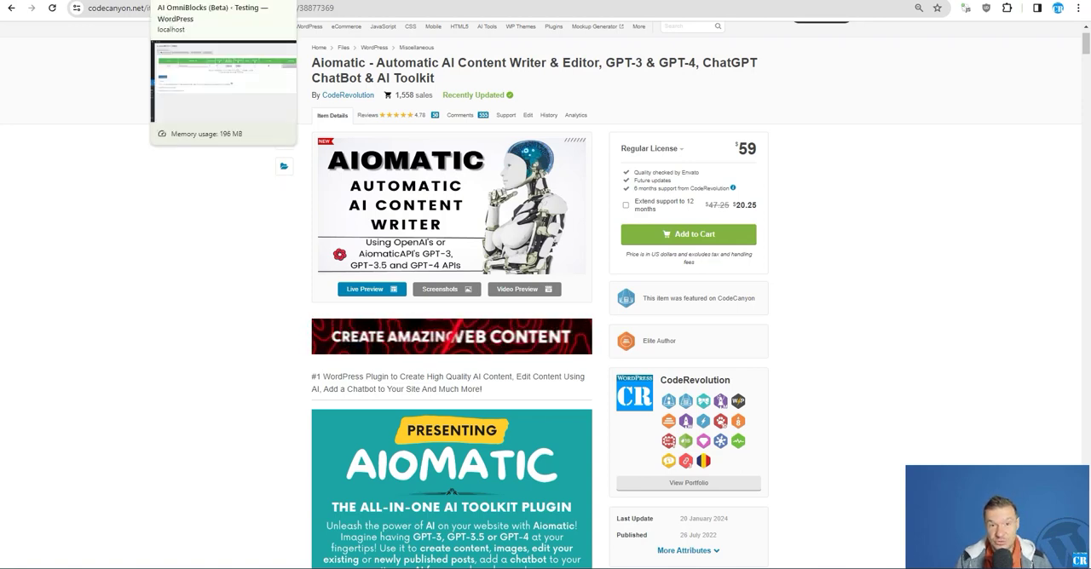
# Switch to Zapier and create a new Zap from the Zaps page
pyautogui.click(205, 3)
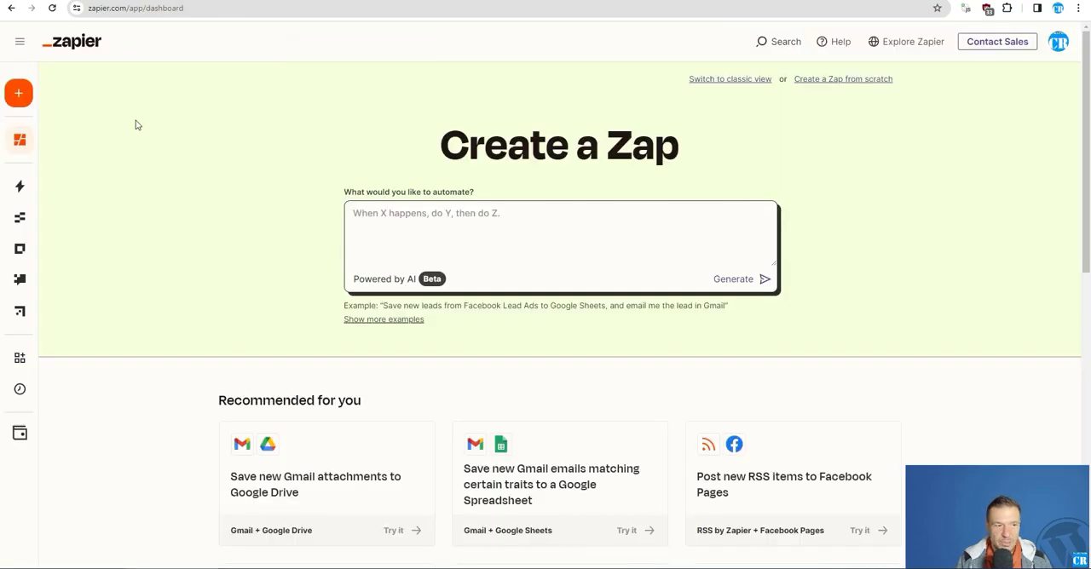
pyautogui.moveTo(20, 140)
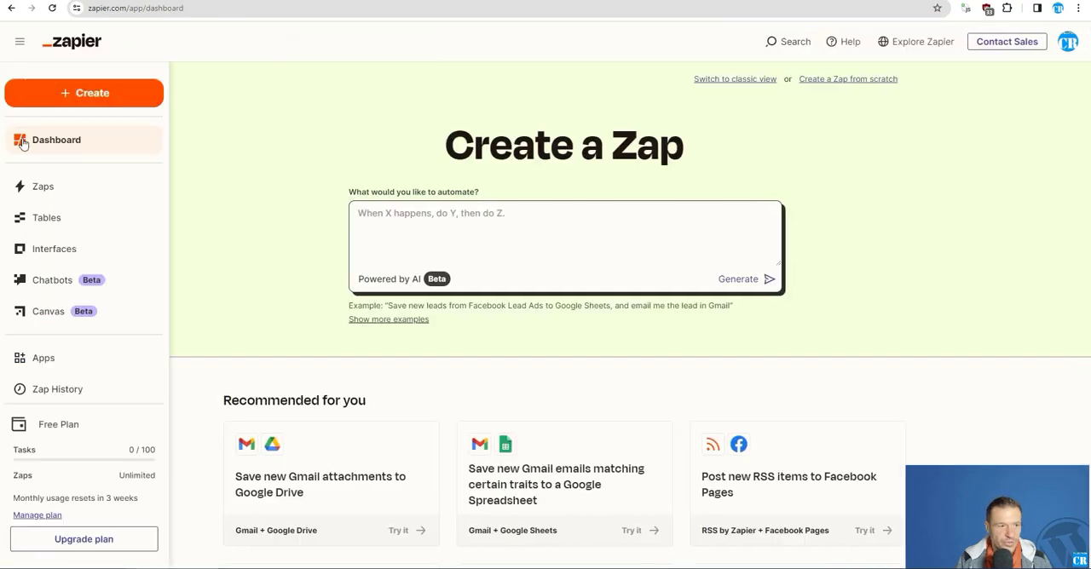
pyautogui.click(44, 189)
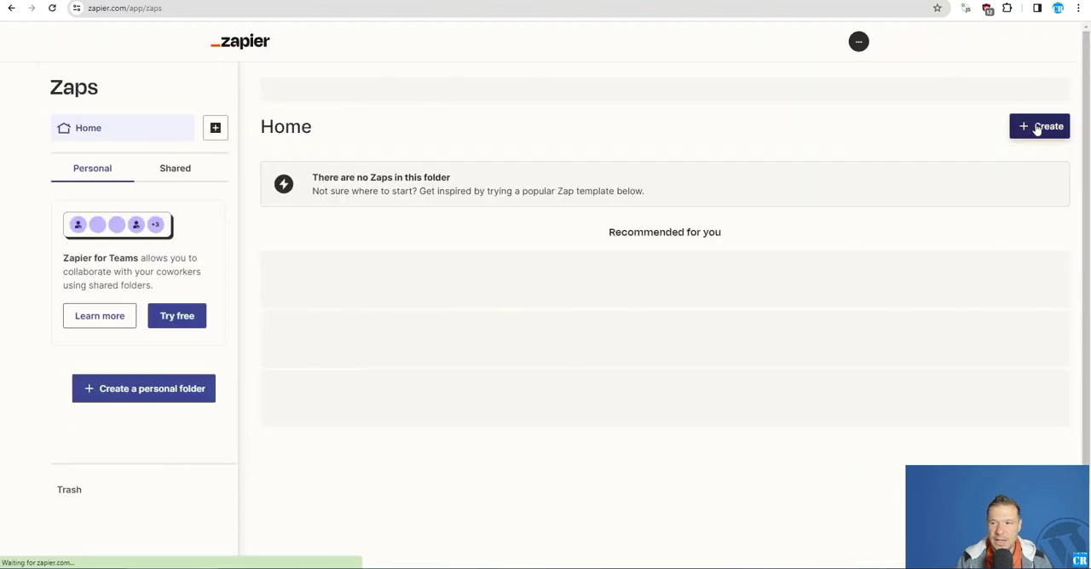
pyautogui.click(1038, 126)
pyautogui.click(987, 164)
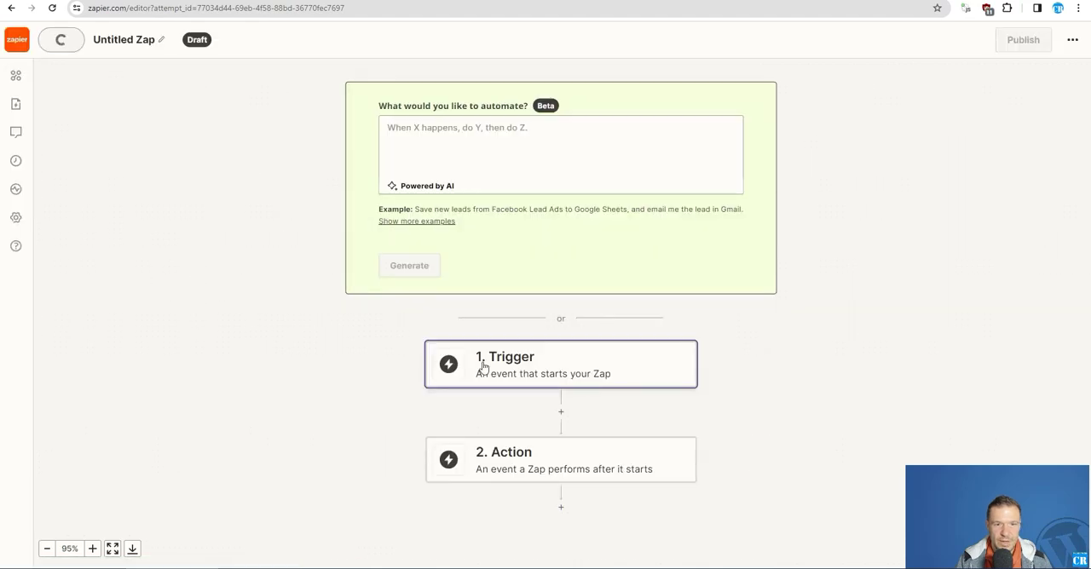
# Search the trigger apps for "webhook" and set Webhooks by Zapier as the Zap's trigger
pyautogui.click(529, 366)
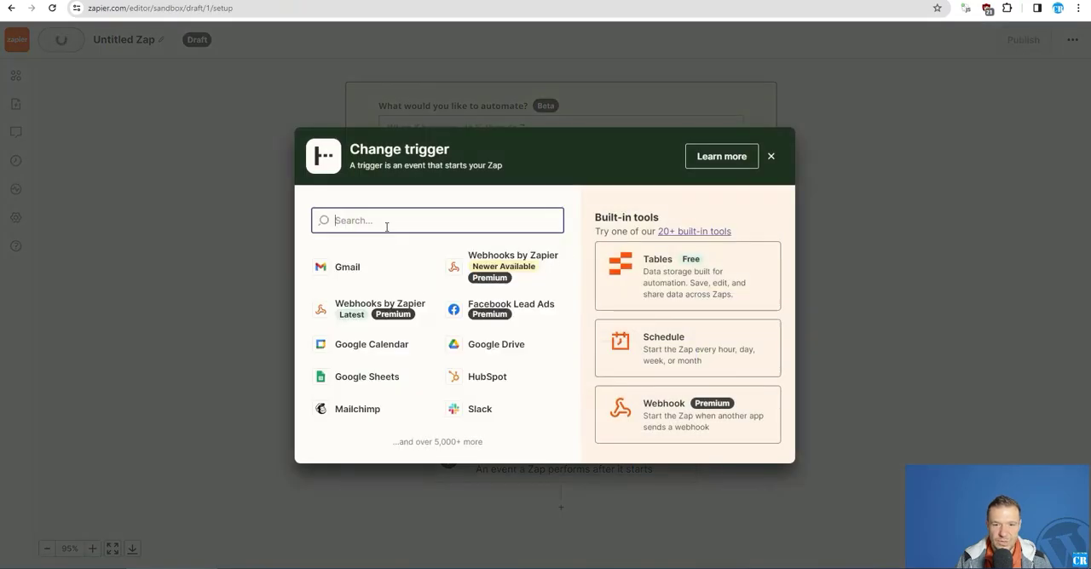
pyautogui.write('webhoo')
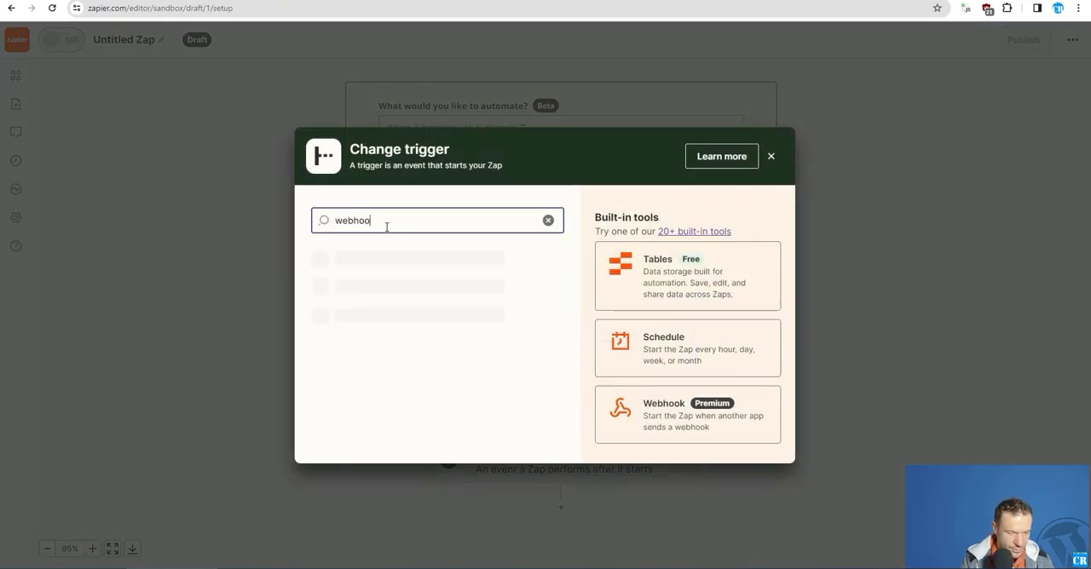
pyautogui.write('k')
pyautogui.click(385, 277)
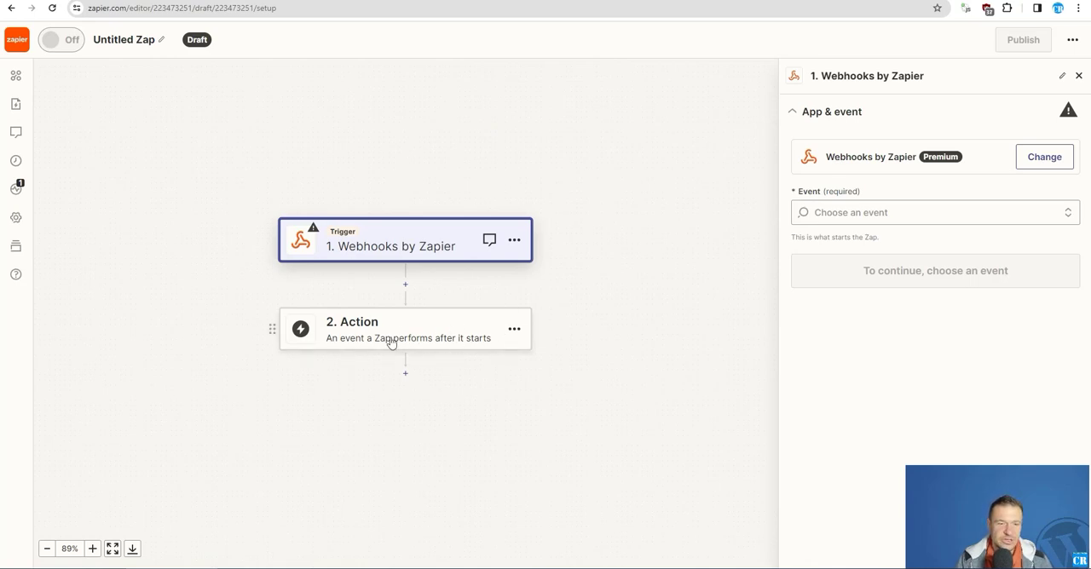
# Choose Catch Hook as the trigger event and continue to the trigger's test stage, leaving the child key empty
pyautogui.click(843, 212)
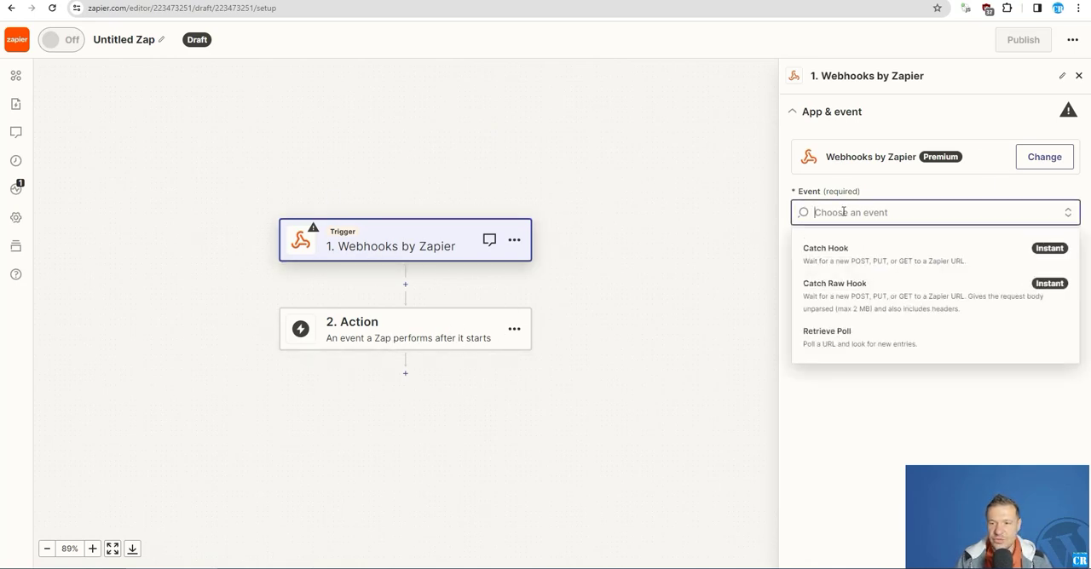
pyautogui.click(834, 254)
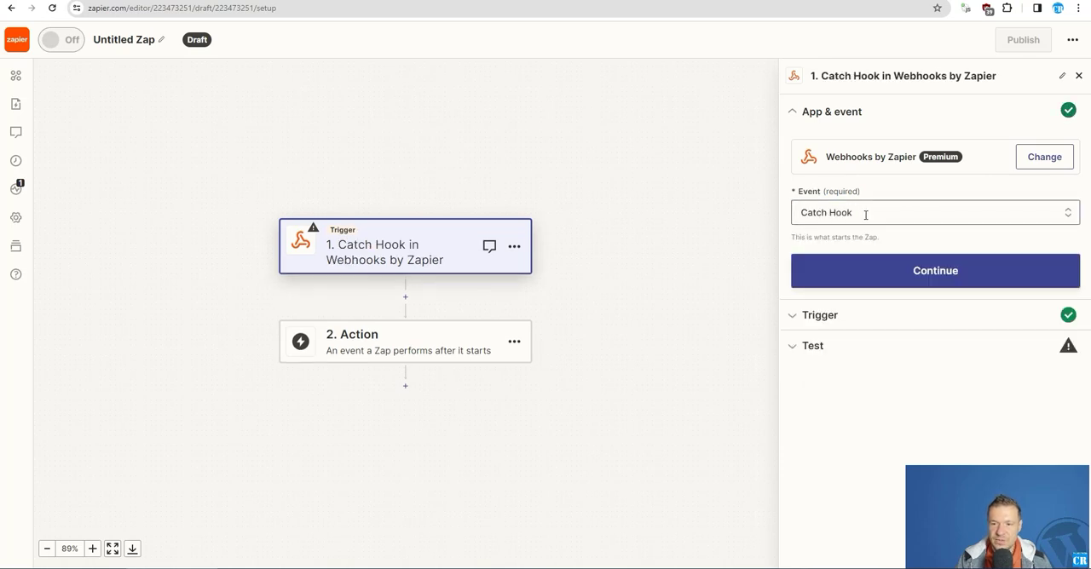
pyautogui.click(852, 273)
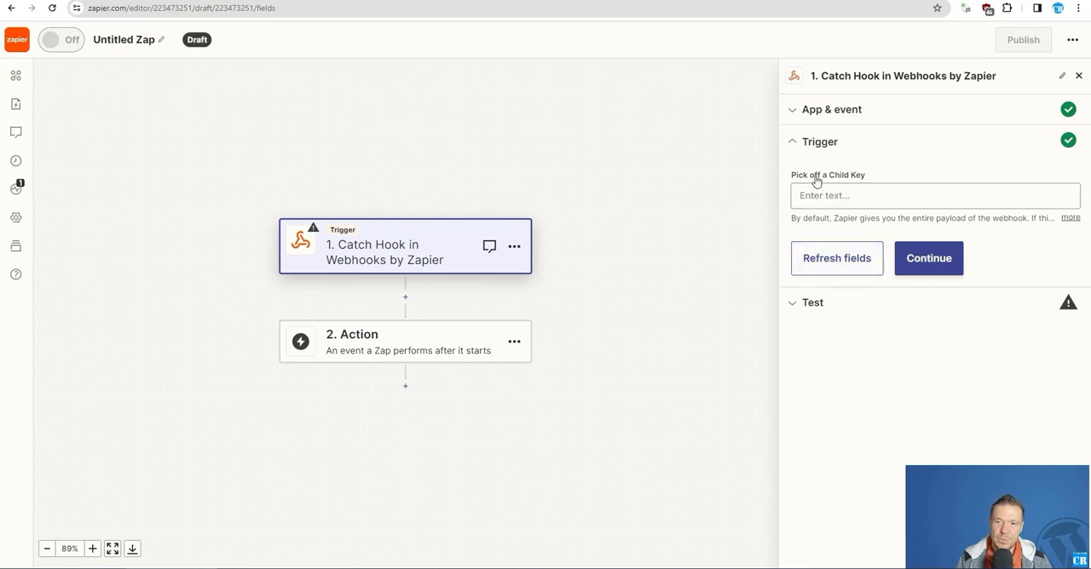
pyautogui.click(937, 258)
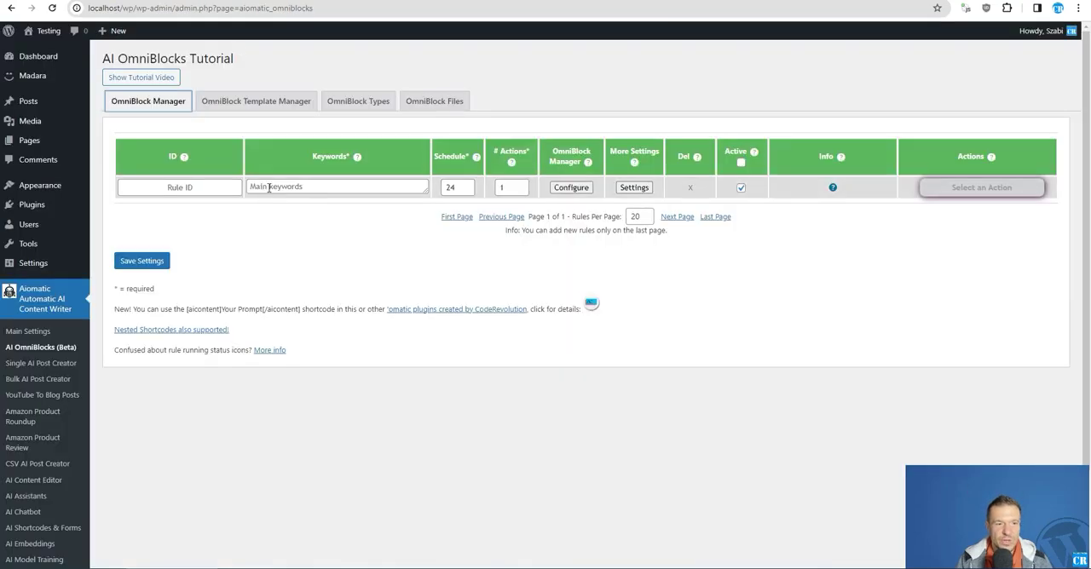
# Switch to the WordPress AI OmniBlocks page, enter "testings" as the new rule's keyword and open its OmniBlock configuration
pyautogui.click(269, 188)
pyautogui.write('testings')
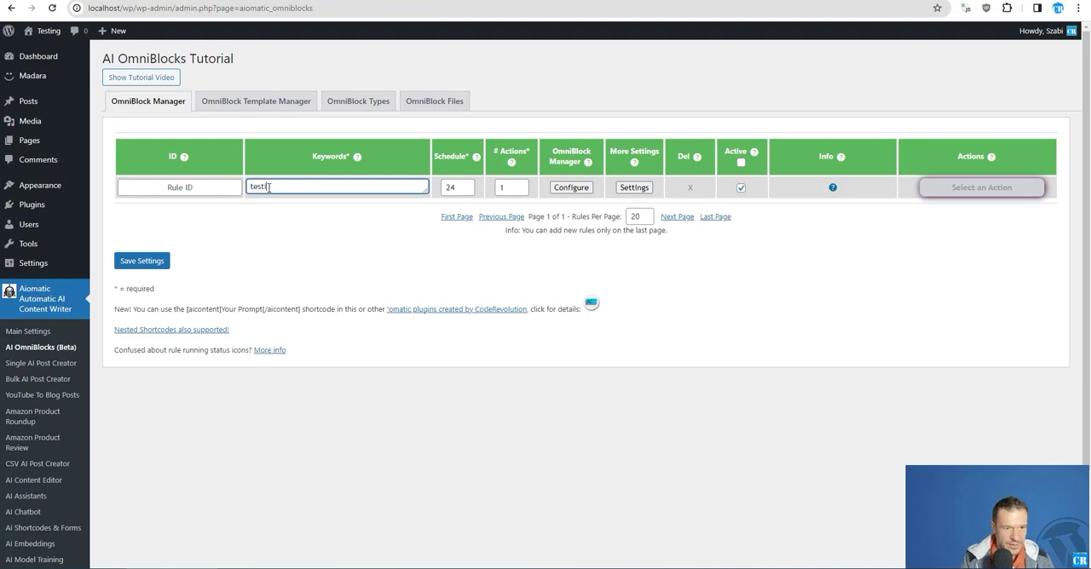
pyautogui.click(571, 187)
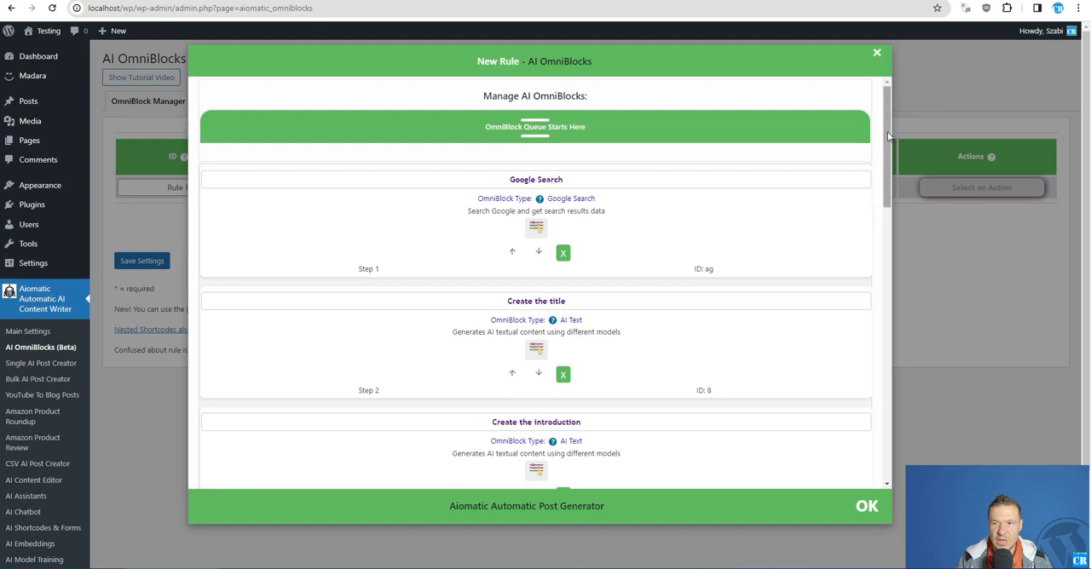
# Add a Send To A Webhook OmniBlock to the end of the queue, after the Publish Post block
pyautogui.moveTo(886, 134); pyautogui.dragTo(885, 424)
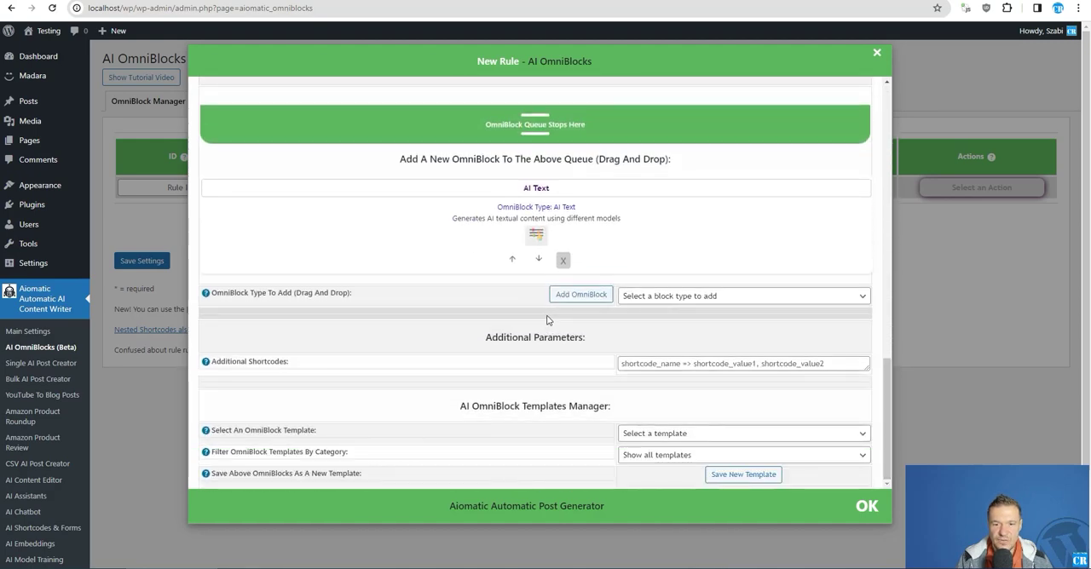
pyautogui.click(690, 297)
pyautogui.scroll(-10, 687, 410)
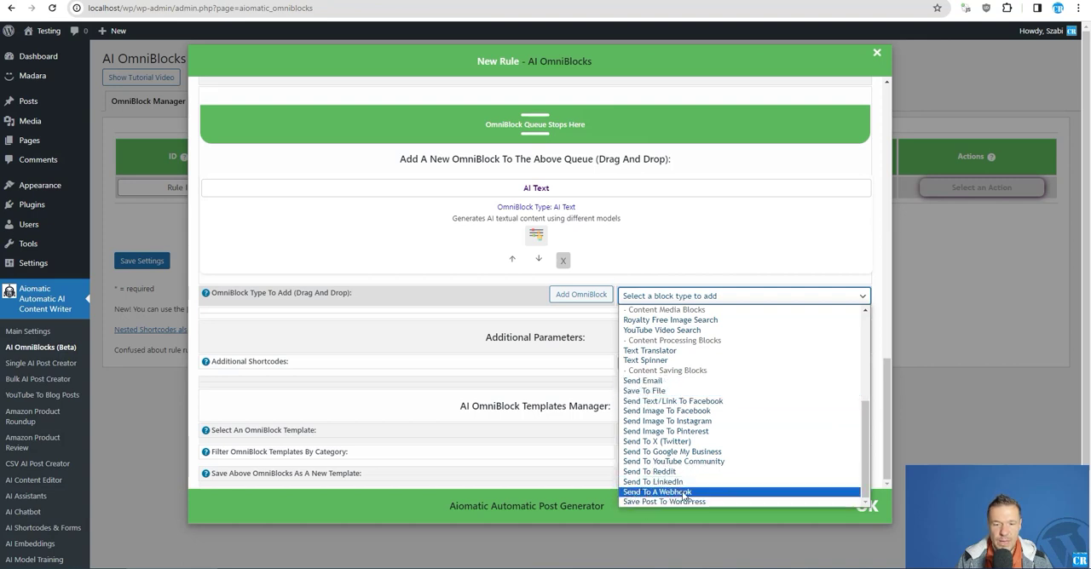
pyautogui.click(684, 492)
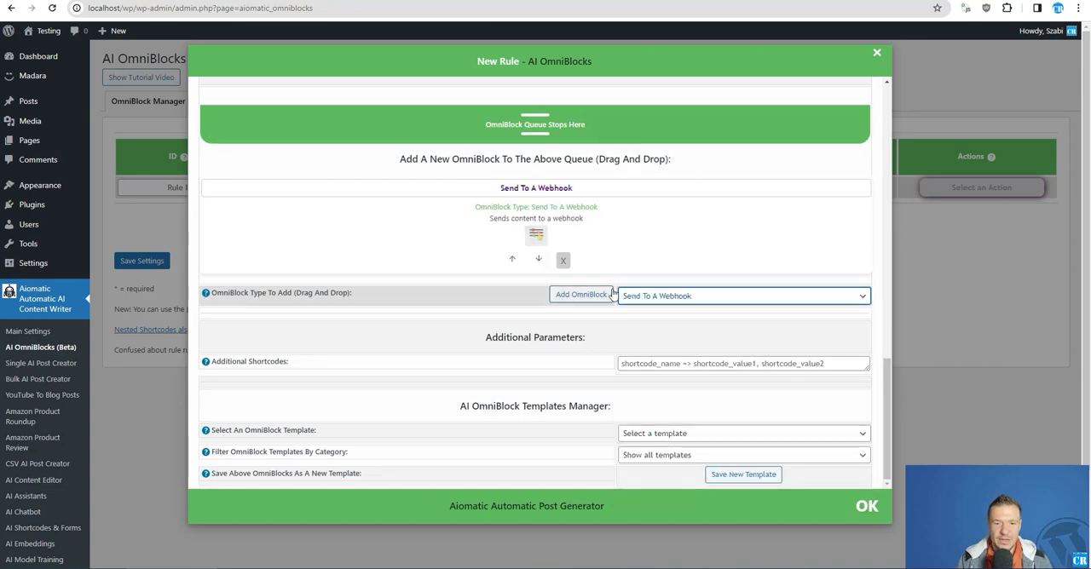
pyautogui.moveTo(583, 188); pyautogui.dragTo(463, 183)
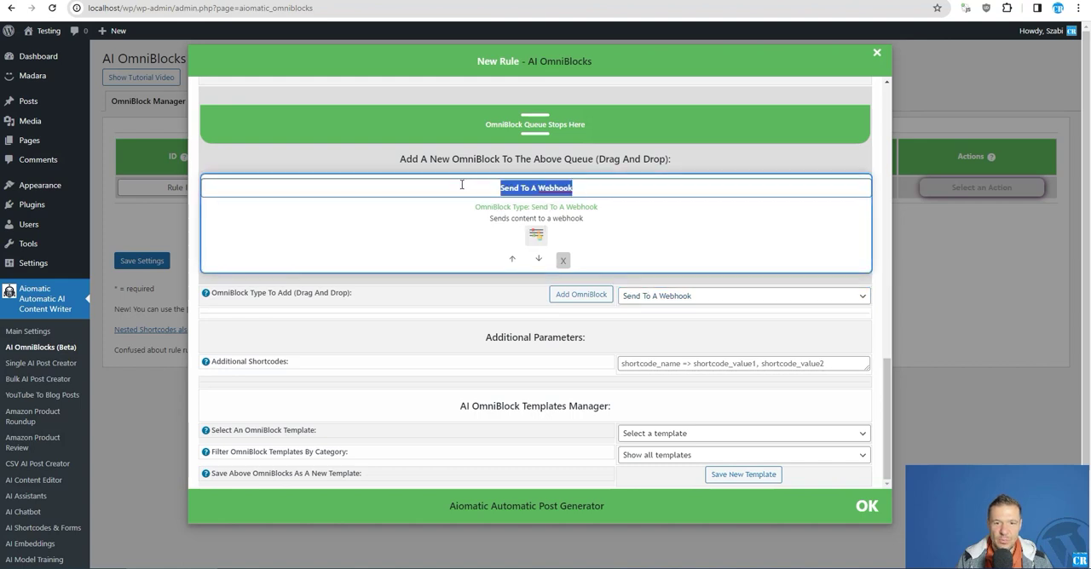
pyautogui.scroll(2, 468, 236)
pyautogui.moveTo(450, 399); pyautogui.dragTo(450, 256)
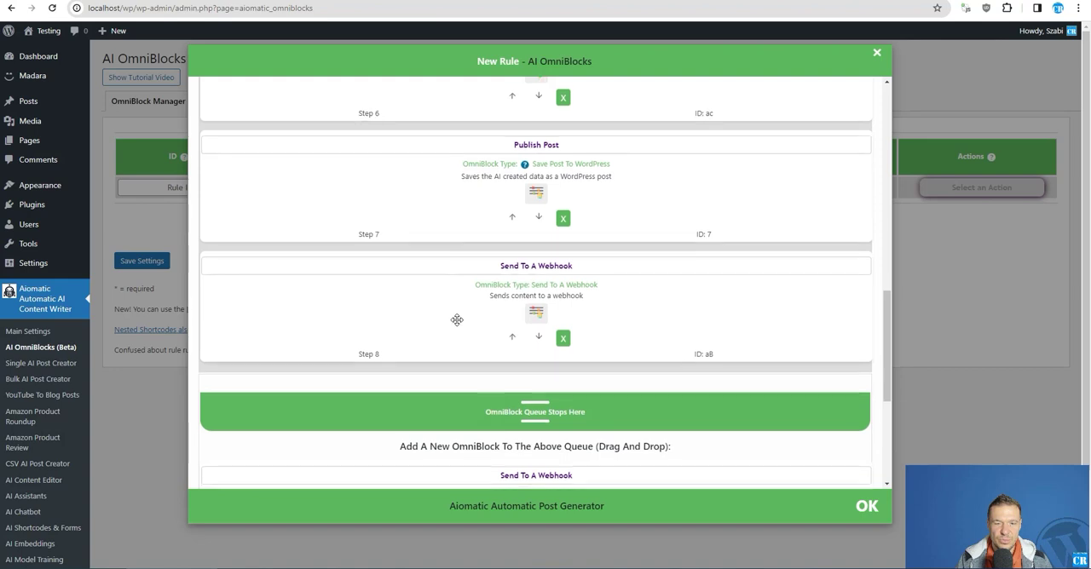
pyautogui.scroll(-2, 460, 317)
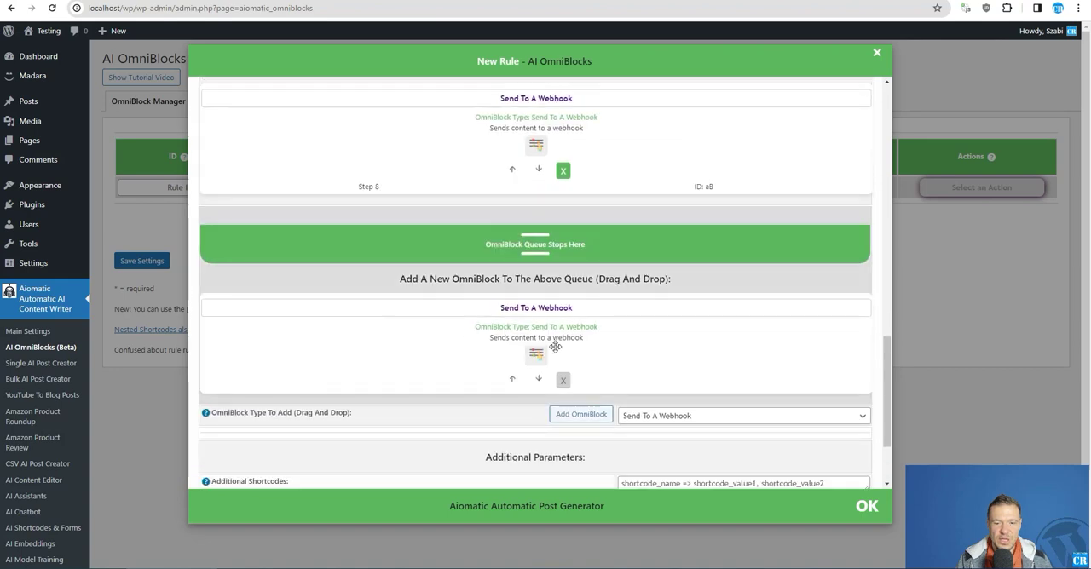
pyautogui.click(578, 415)
# Delete every OmniBlock from the queue except Create the title and Send To A Webhook
pyautogui.scroll(3, 537, 345)
pyautogui.scroll(8, 550, 335)
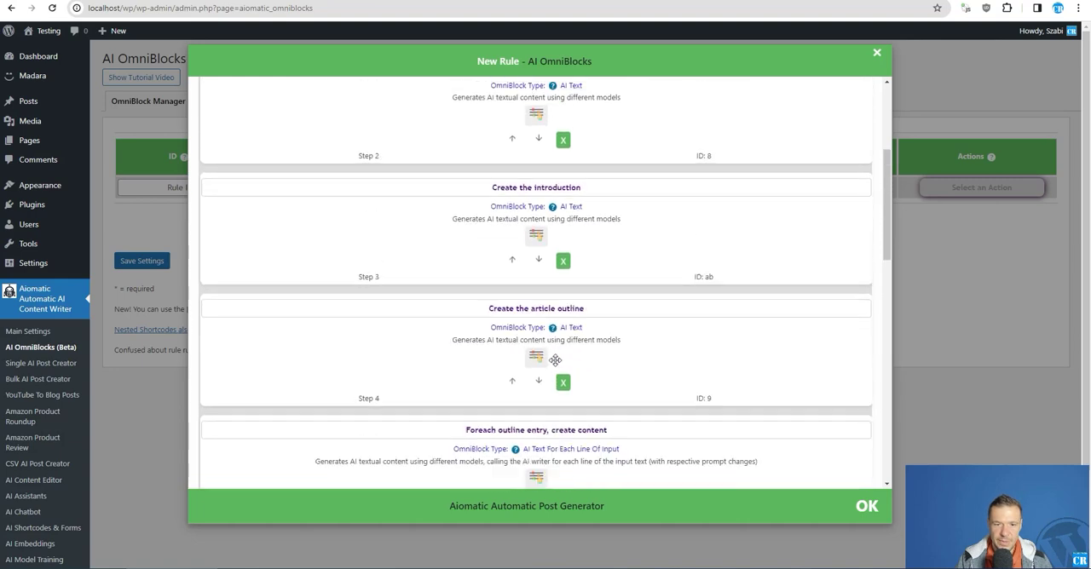
pyautogui.click(564, 256)
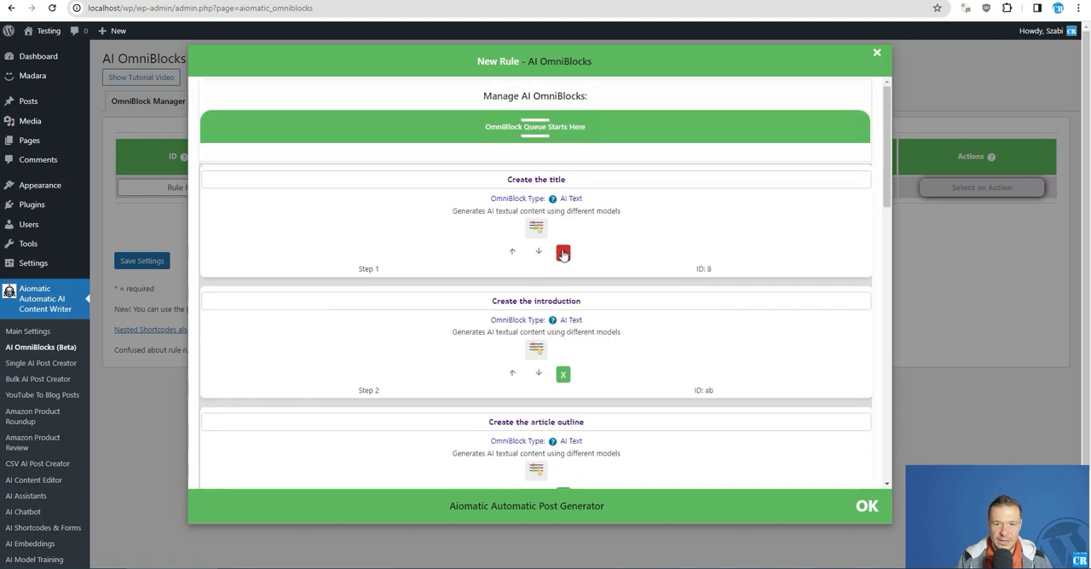
pyautogui.click(564, 375)
pyautogui.click(564, 375)
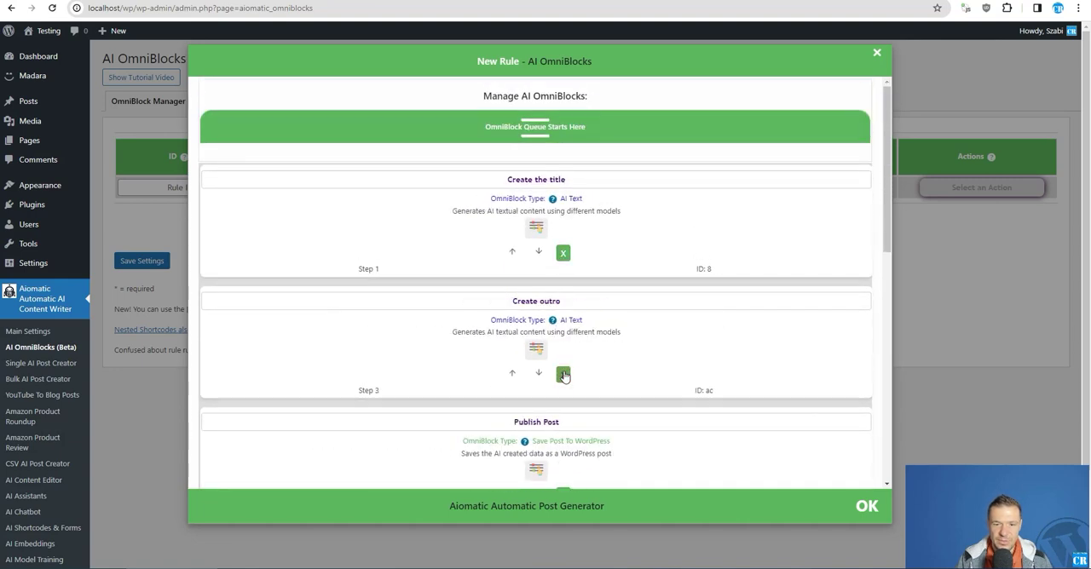
pyautogui.click(564, 375)
pyautogui.click(563, 375)
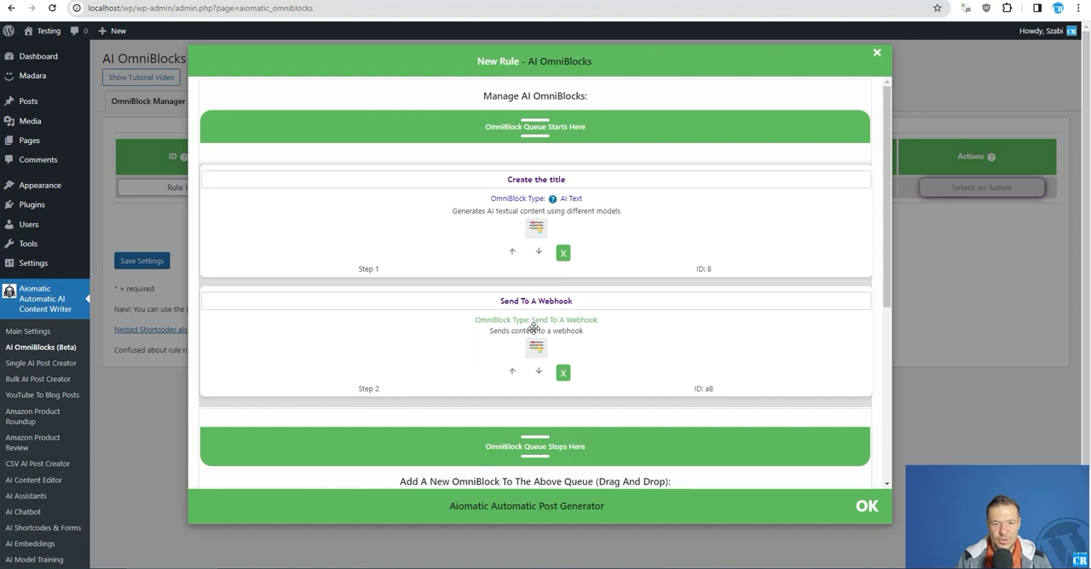
# Replace the AI prompt of the Create the title block with "Say hello!" and close the rule configuration
pyautogui.click(534, 229)
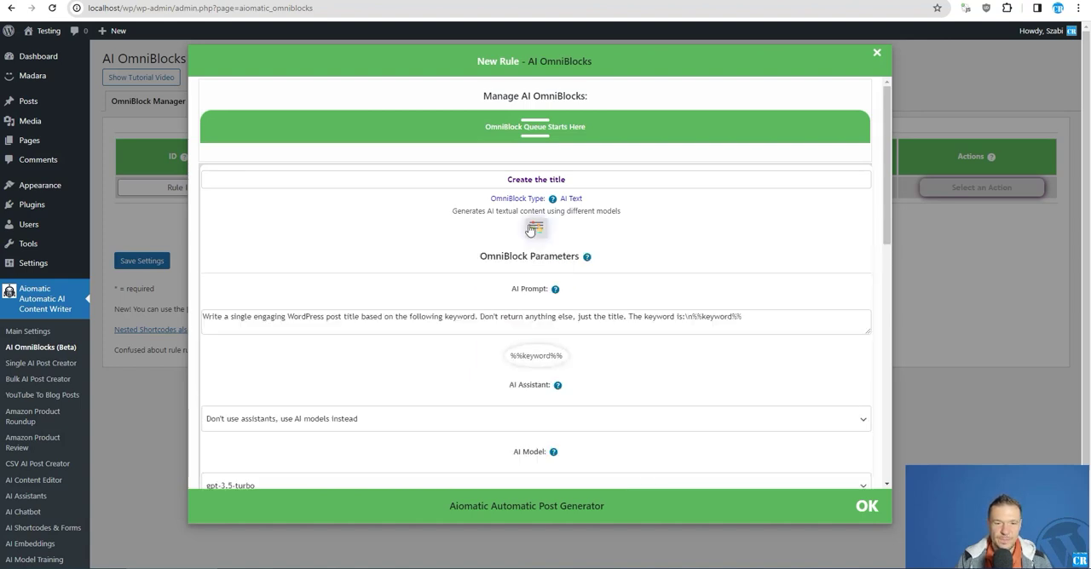
pyautogui.tripleClick(253, 320)
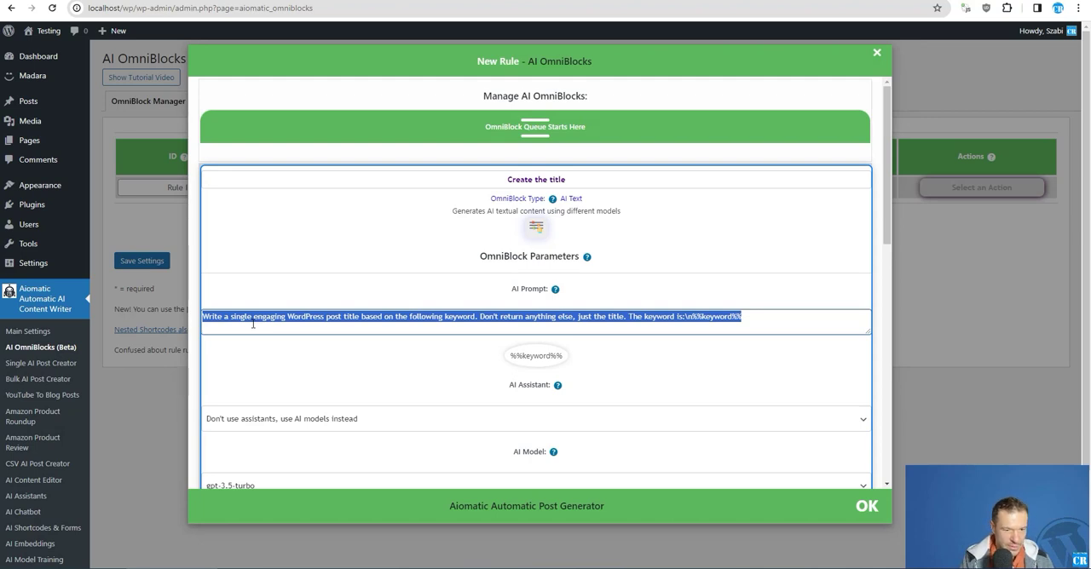
pyautogui.write('Say hello!')
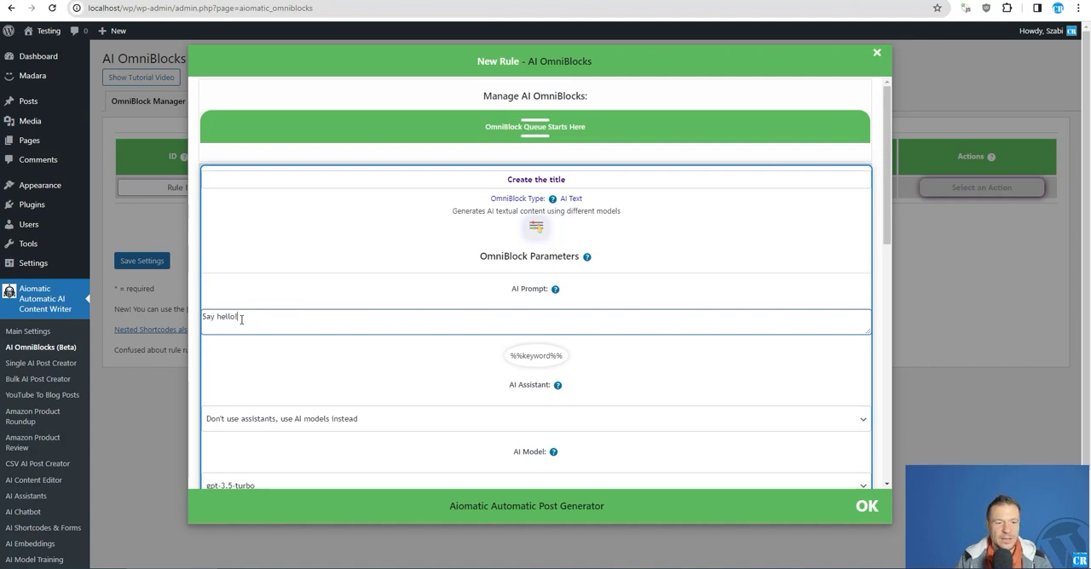
pyautogui.scroll(-2, 455, 308)
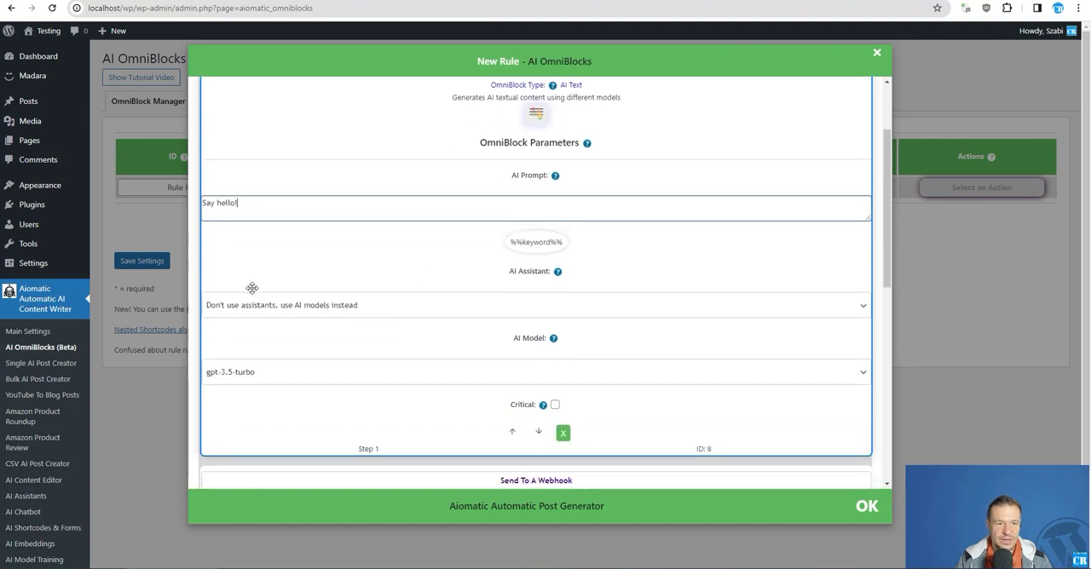
pyautogui.click(158, 216)
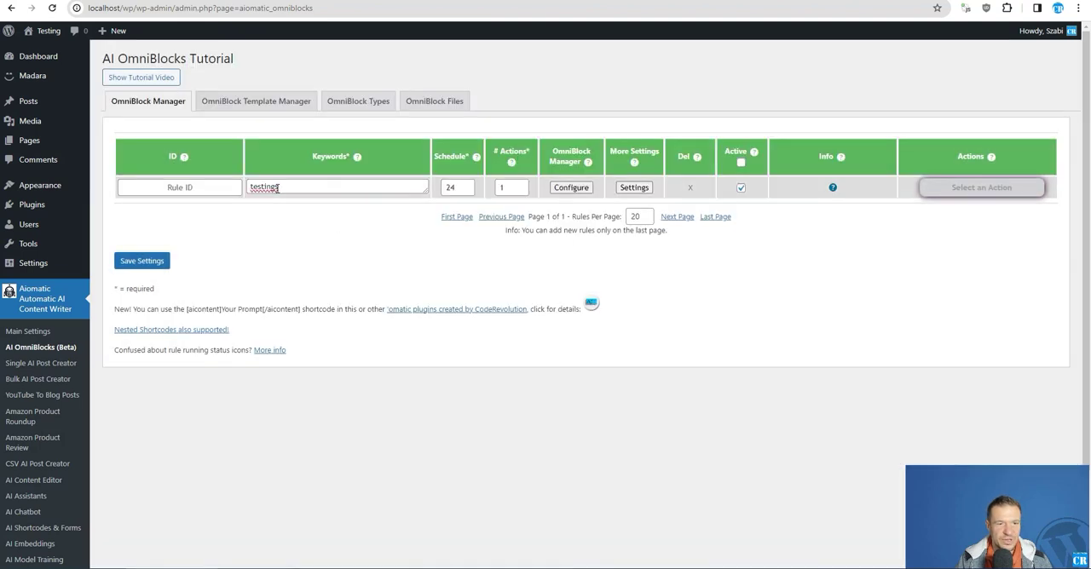
# Insert the %%keyword%% shortcode into the title block's AI prompt, remove it again and close the configuration
pyautogui.click(571, 187)
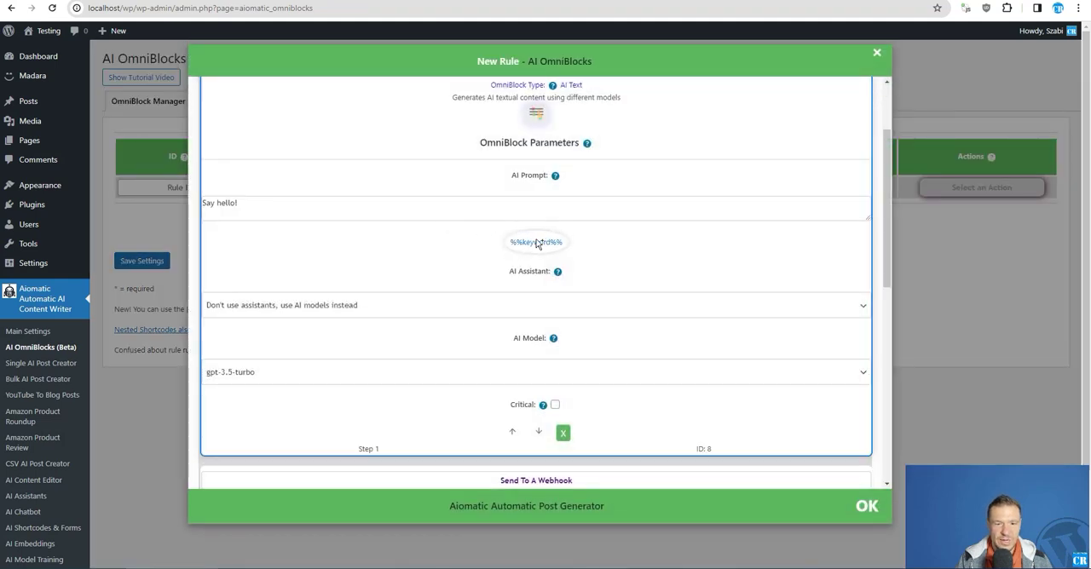
pyautogui.click(536, 243)
pyautogui.moveTo(238, 204); pyautogui.dragTo(287, 205)
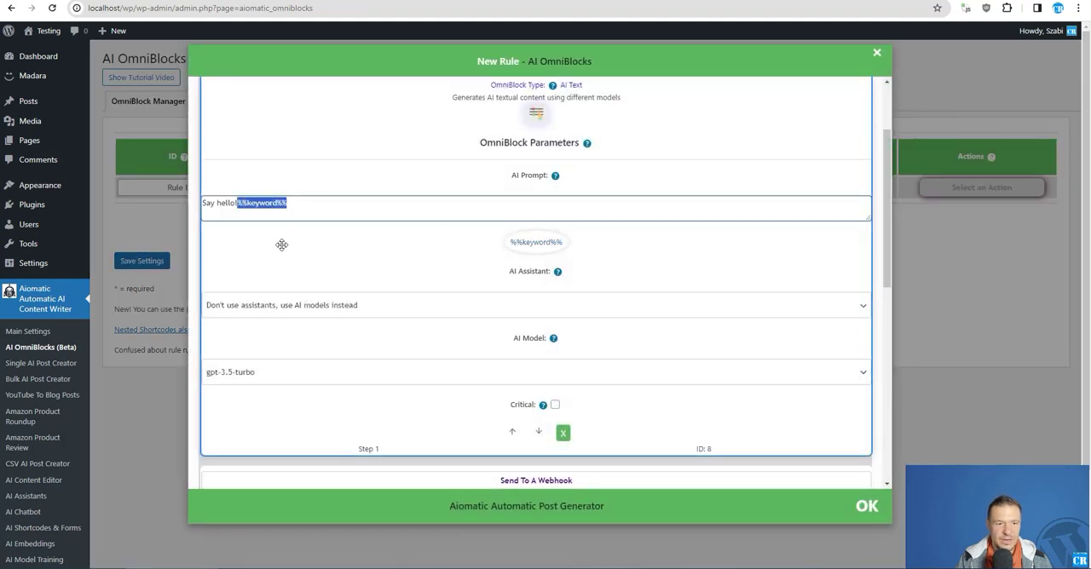
pyautogui.press('BackSpace')
pyautogui.scroll(-1, 281, 247)
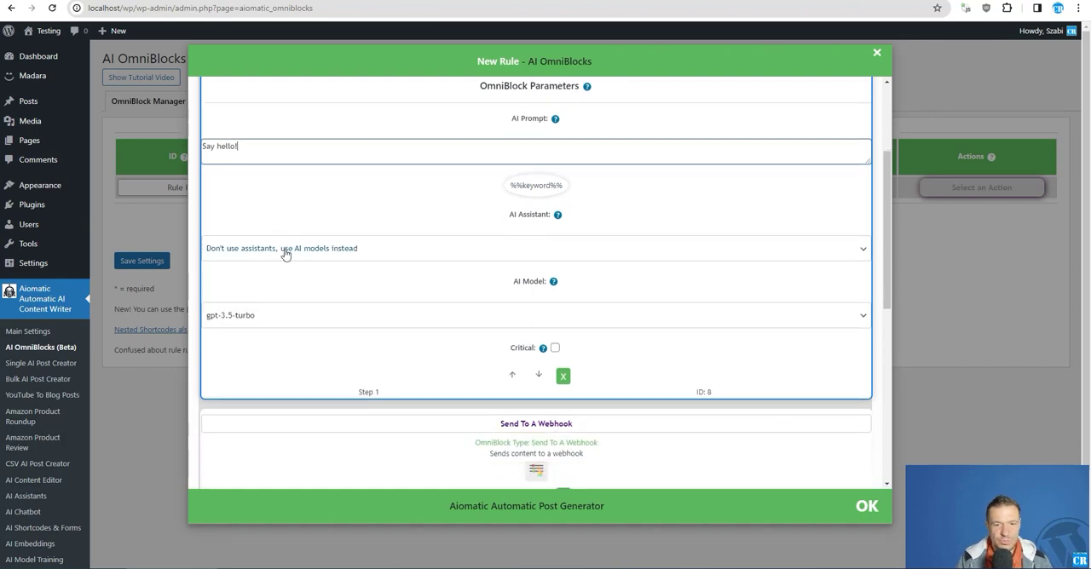
pyautogui.scroll(2, 533, 231)
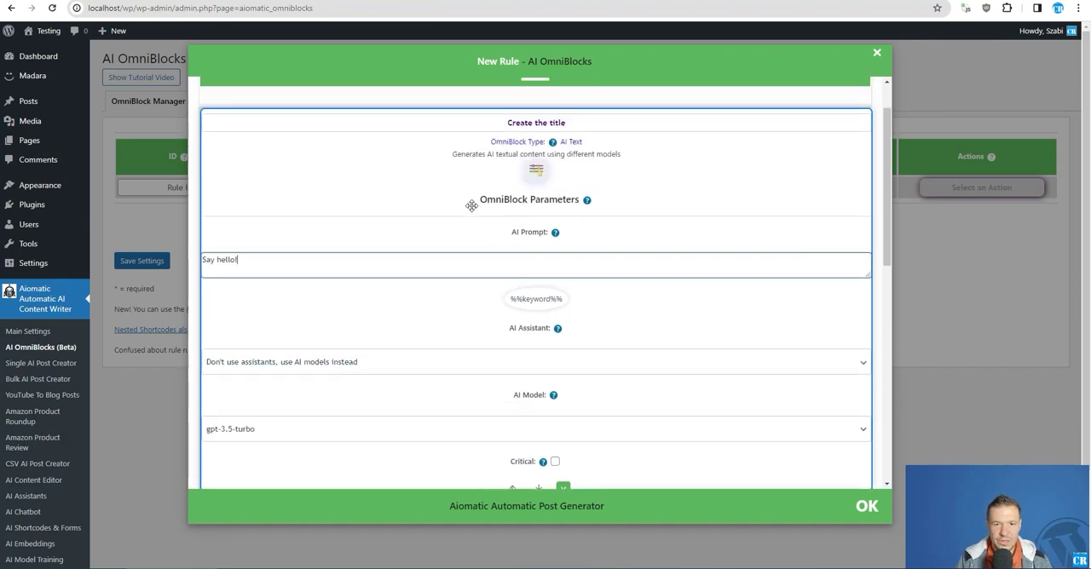
pyautogui.press('Escape')
# Reopen the rule's OmniBlock configuration and expand the parameters of the Send To A Webhook block
pyautogui.click(571, 187)
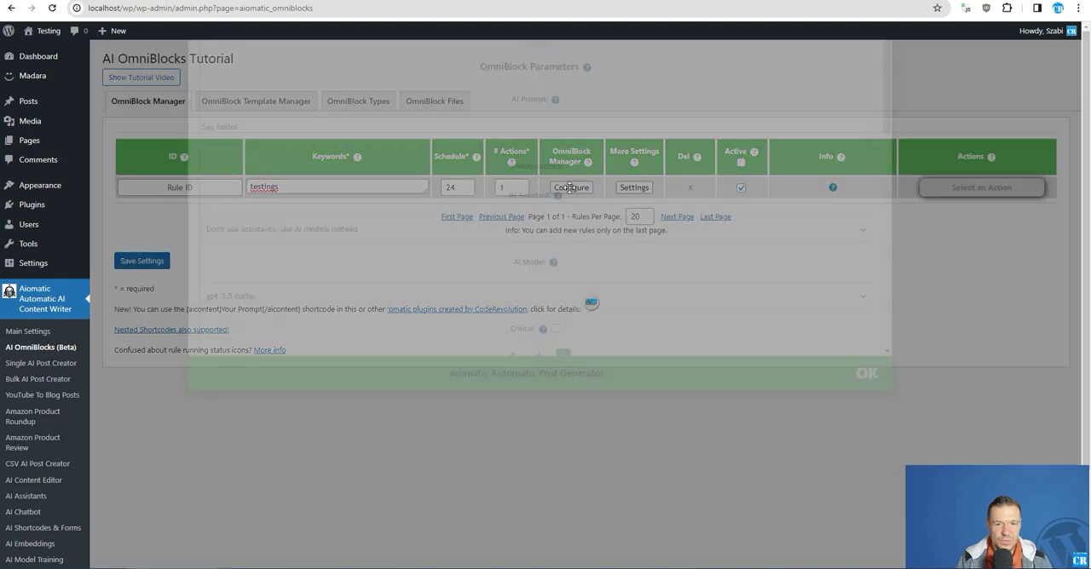
pyautogui.scroll(-2, 307, 288)
pyautogui.scroll(-3, 307, 288)
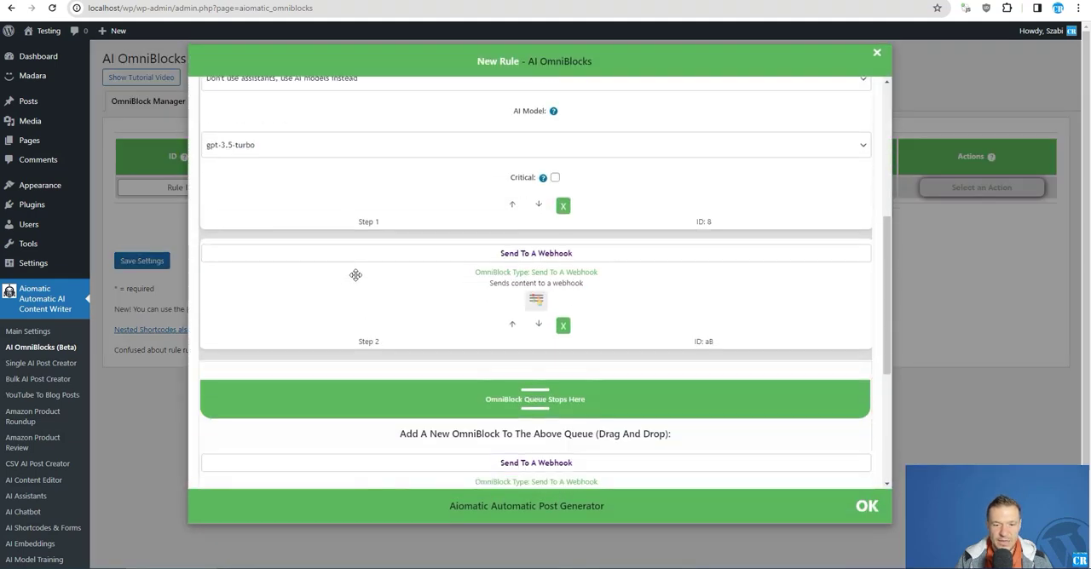
pyautogui.click(529, 303)
pyautogui.scroll(-2, 409, 312)
pyautogui.scroll(-1, 375, 305)
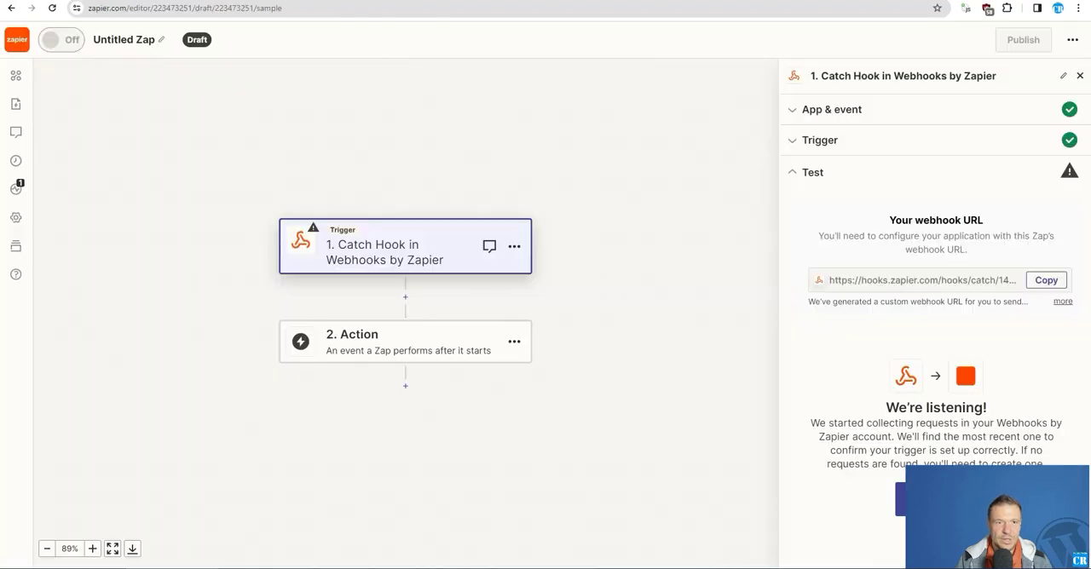
# Copy the Catch Hook trigger's webhook URL from Zapier and paste it as the Webhook URL of the Send To A Webhook block in WordPress
pyautogui.click(1046, 280)
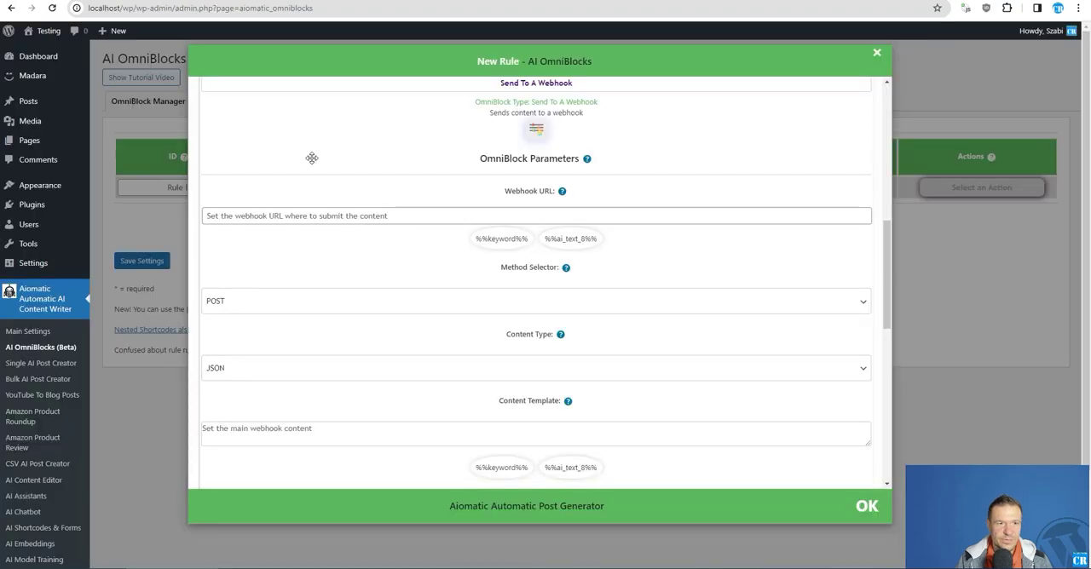
pyautogui.rightClick(318, 216)
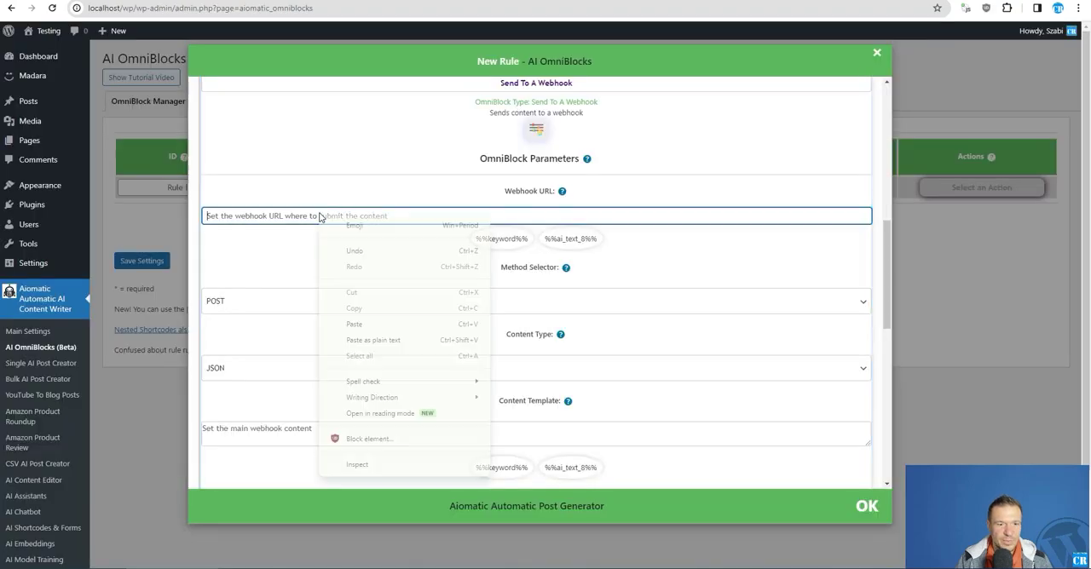
pyautogui.click(358, 324)
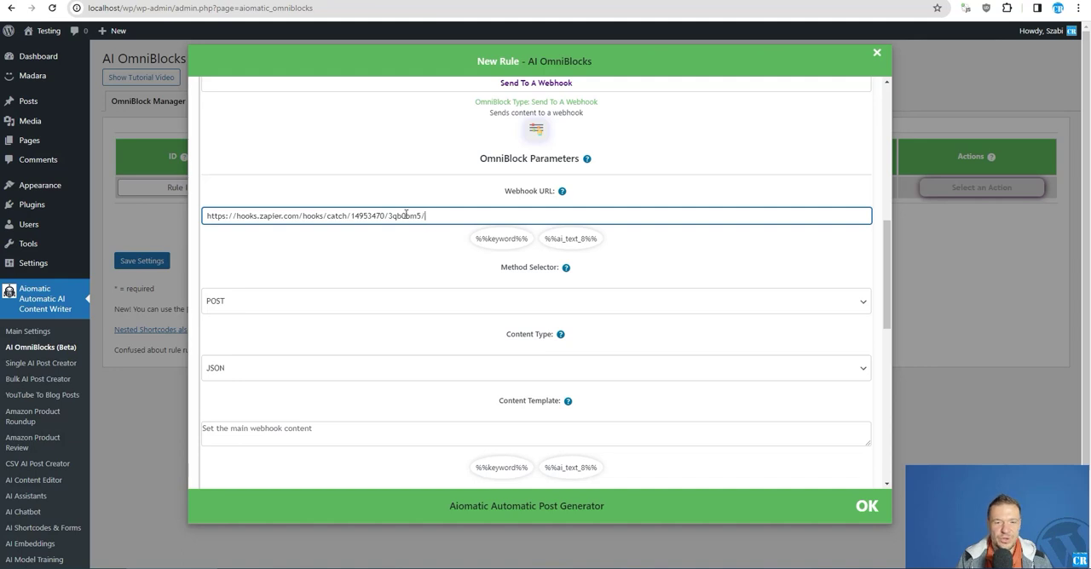
# Set the request method of the Send To A Webhook block to GET
pyautogui.scroll(-1, 405, 217)
pyautogui.click(236, 246)
pyautogui.click(237, 254)
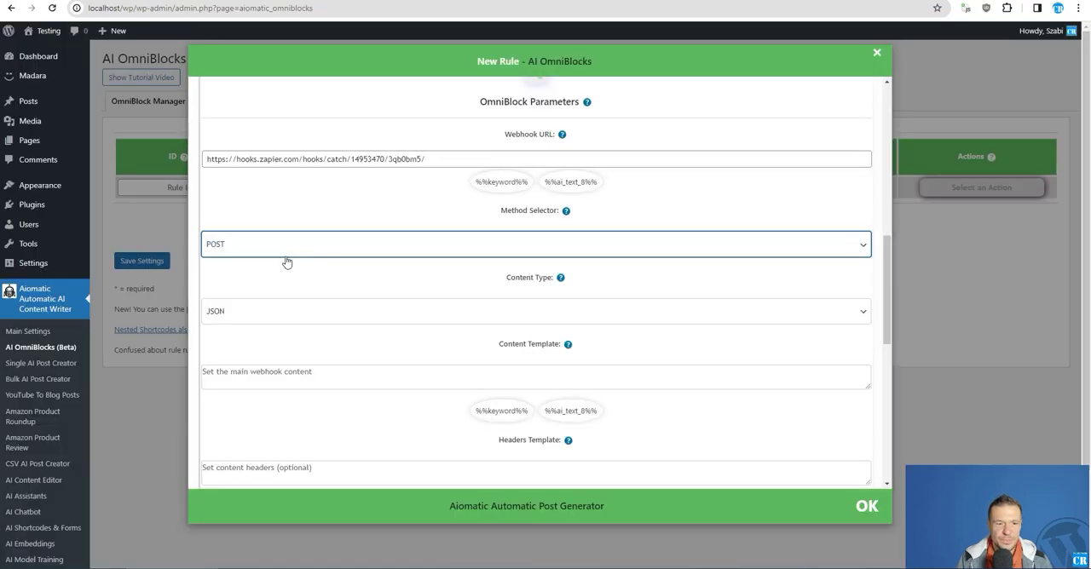
pyautogui.click(285, 252)
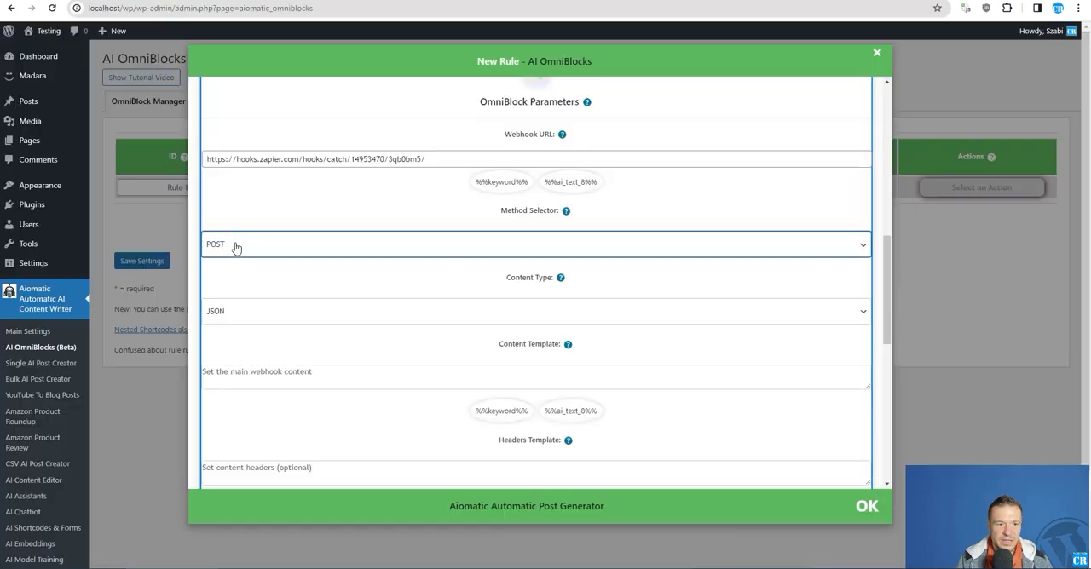
pyautogui.click(236, 246)
pyautogui.click(221, 270)
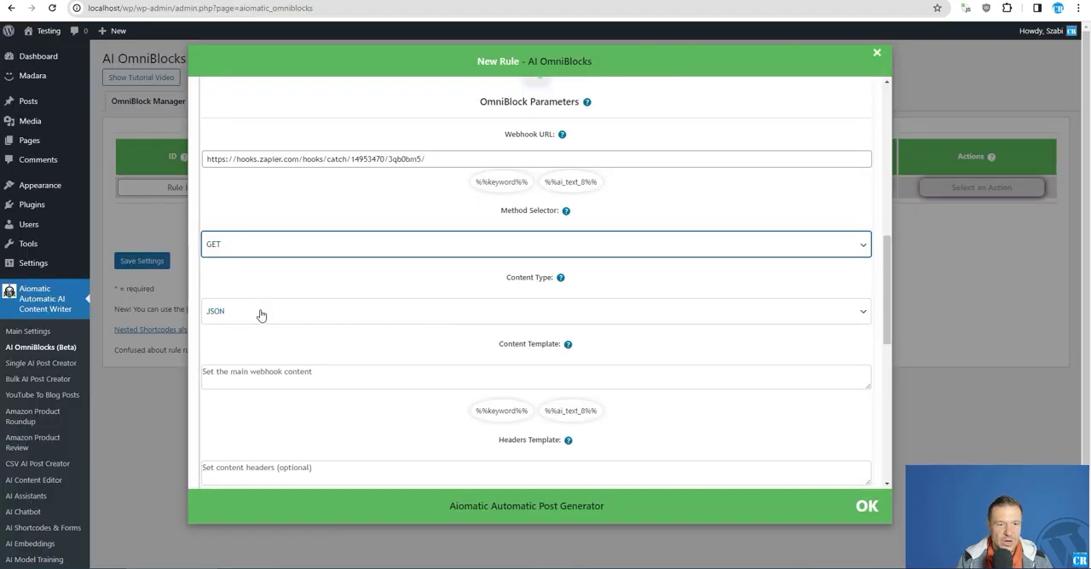
# Switch the webhook block's content type between Form Data and JSON, ending on JSON
pyautogui.click(260, 313)
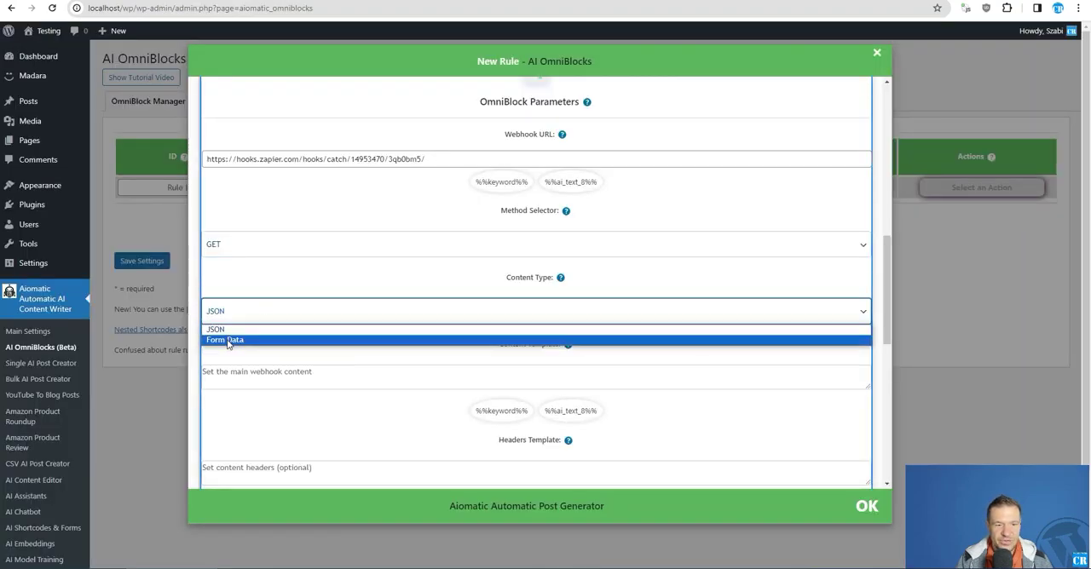
pyautogui.click(228, 341)
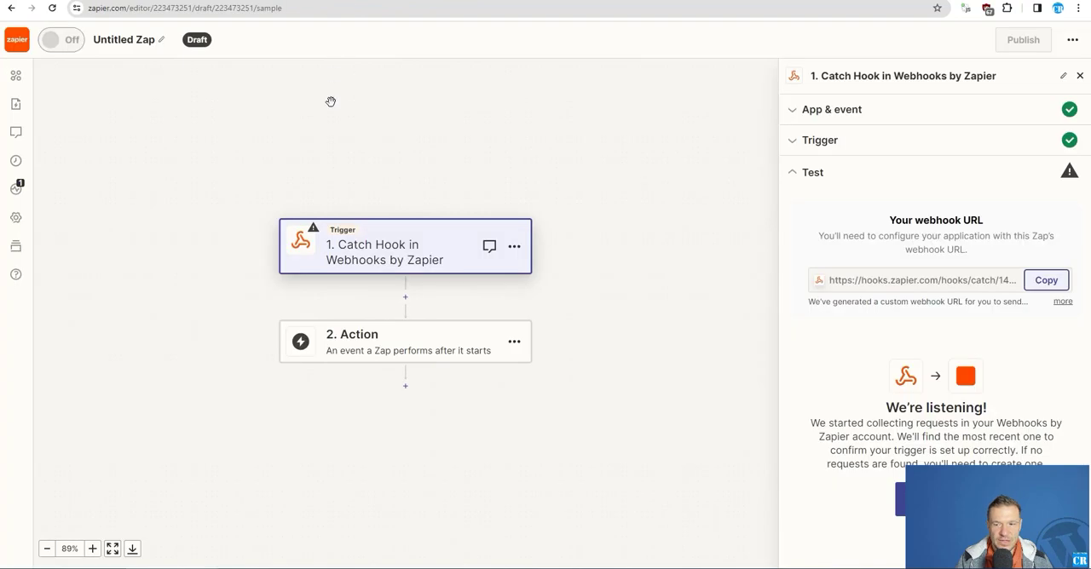
pyautogui.scroll(-1, 330, 118)
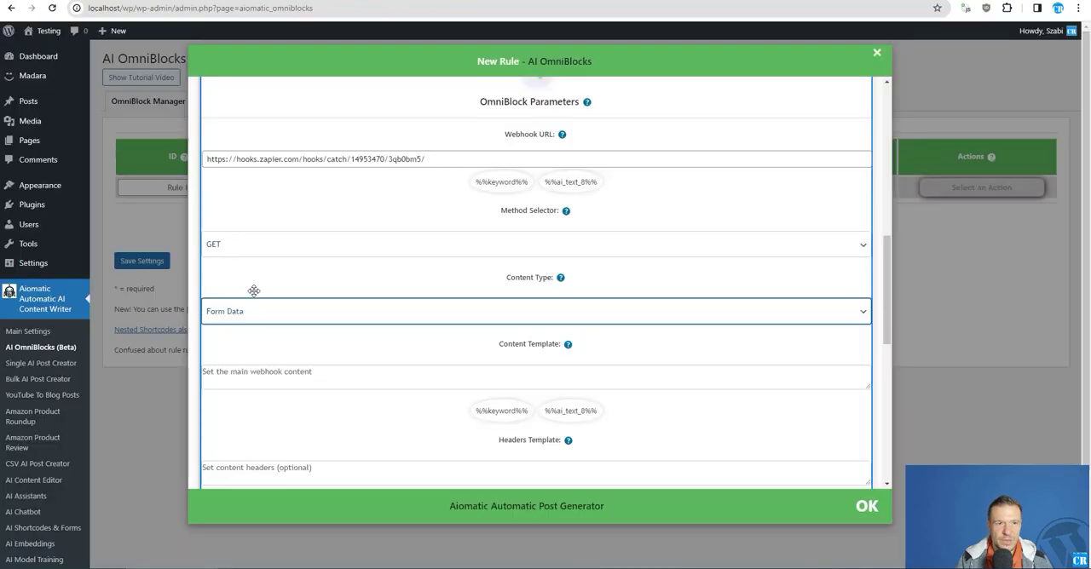
pyautogui.click(244, 312)
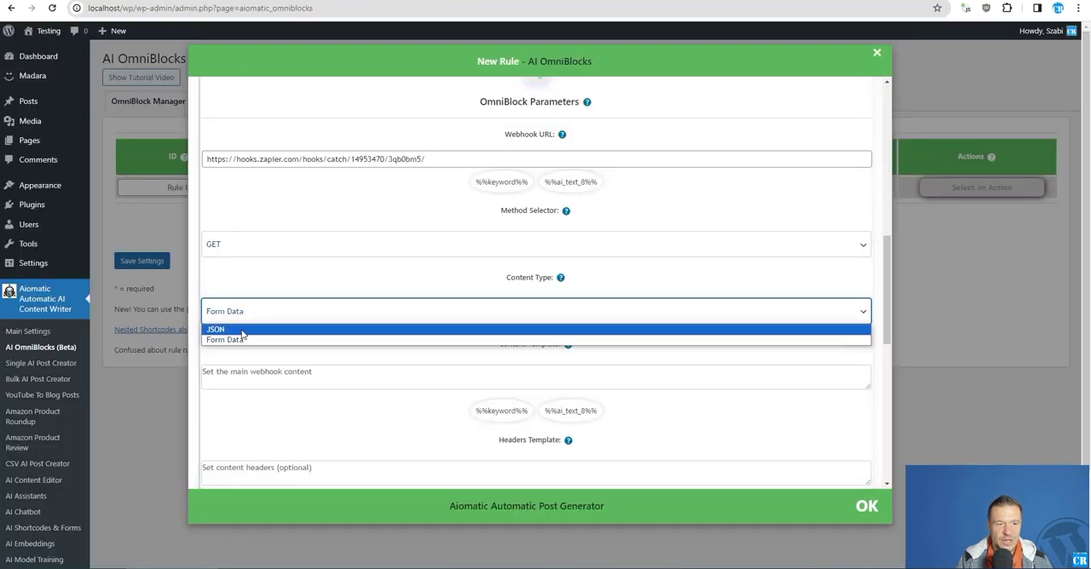
pyautogui.click(242, 328)
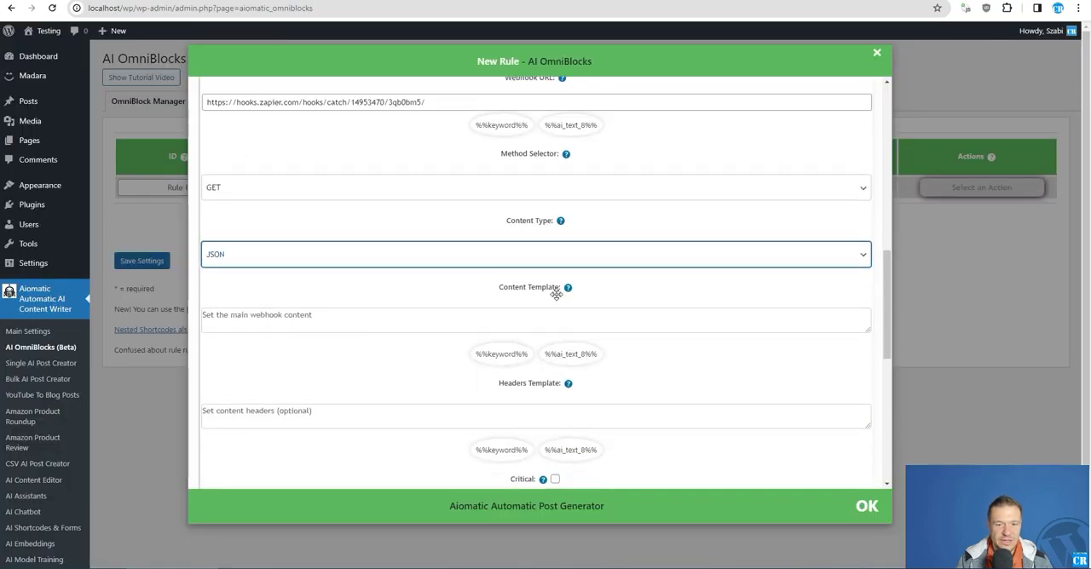
pyautogui.click(264, 321)
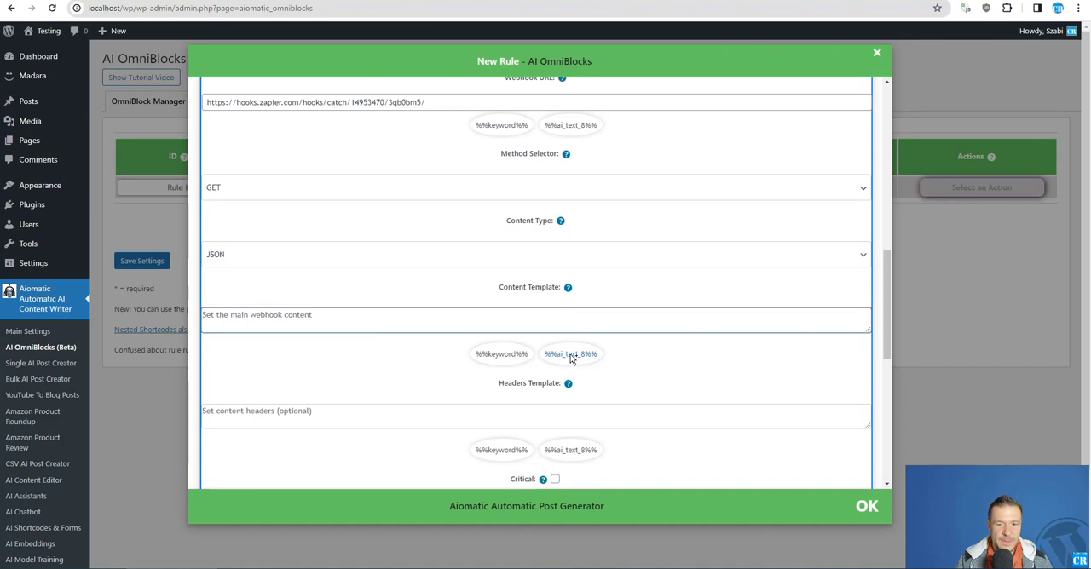
pyautogui.click(268, 264)
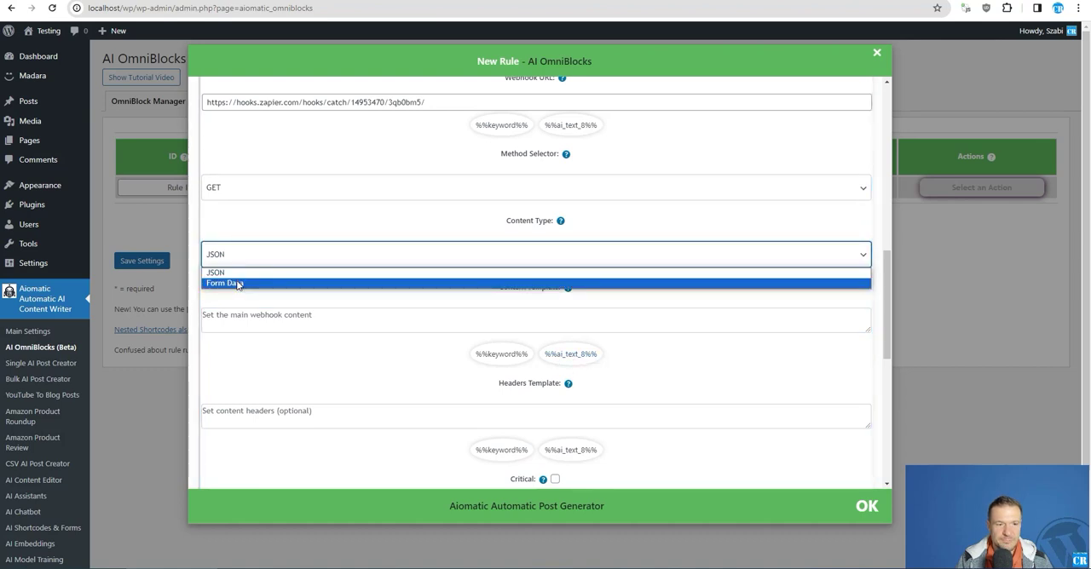
pyautogui.click(237, 284)
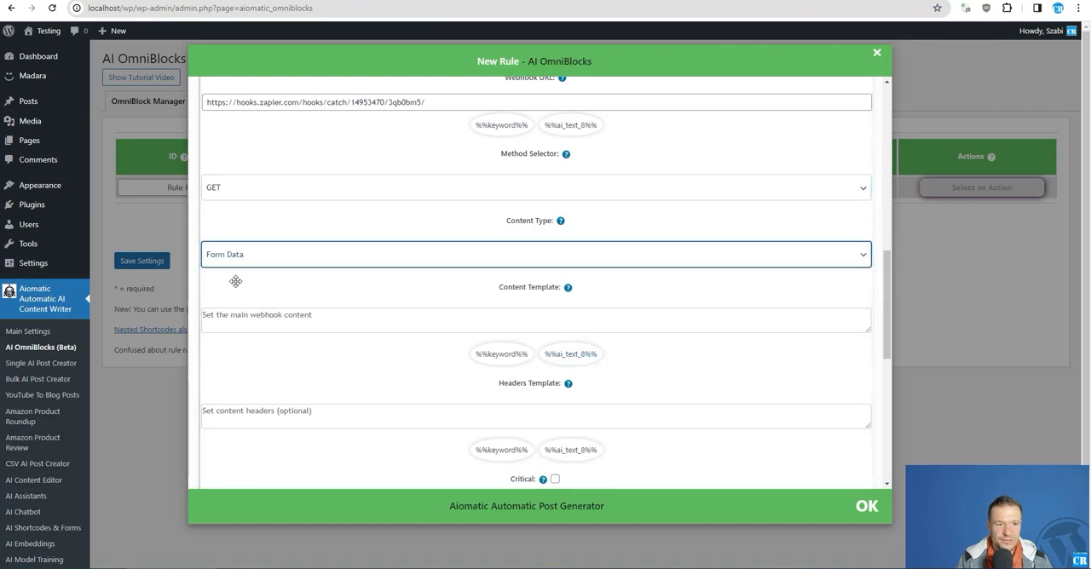
pyautogui.click(223, 317)
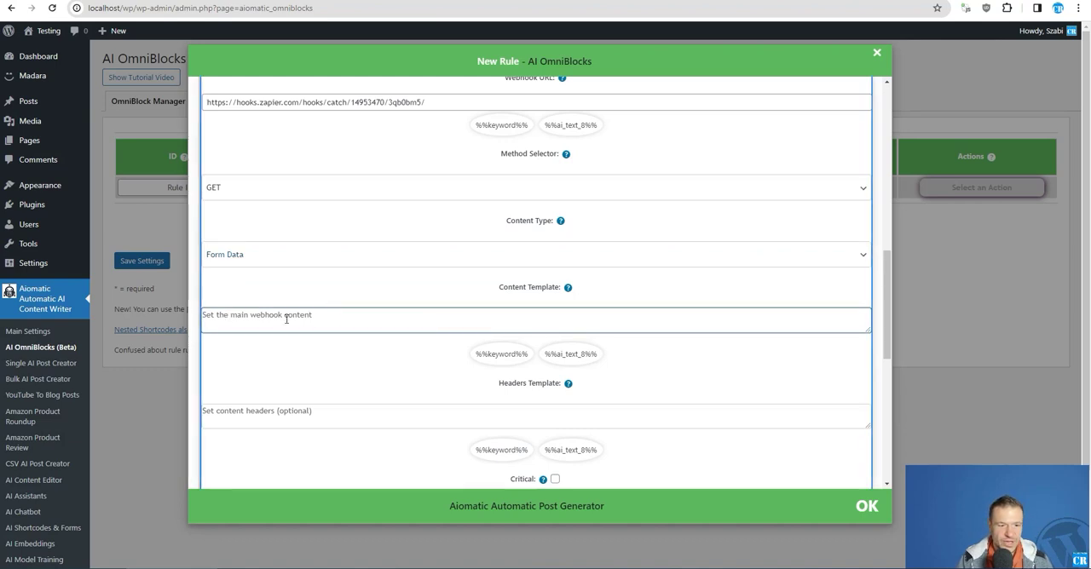
pyautogui.click(223, 254)
pyautogui.click(218, 268)
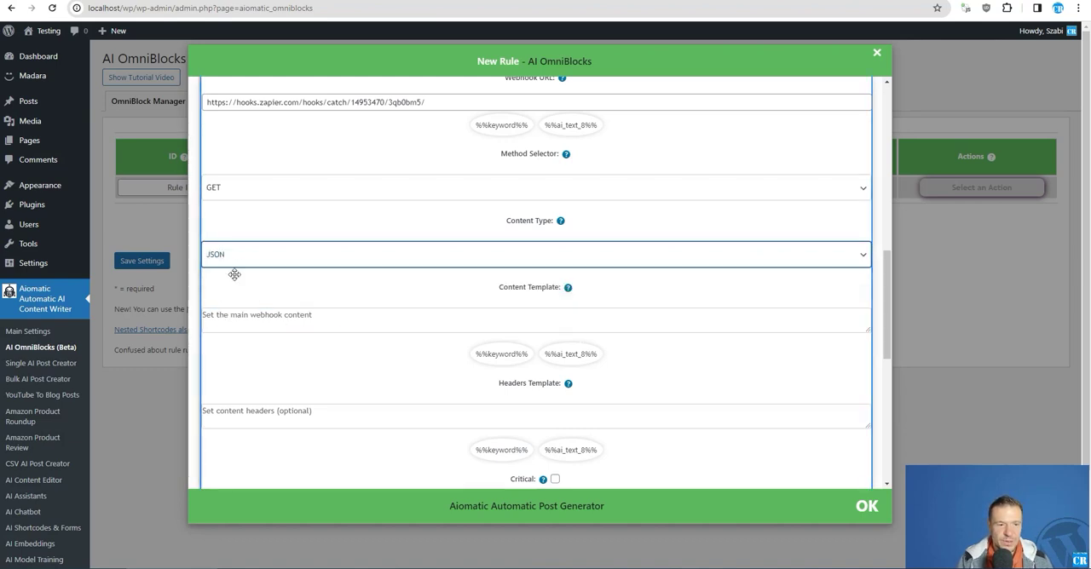
# Enter an opening brace in the webhook block's content template and erase it
pyautogui.click(238, 317)
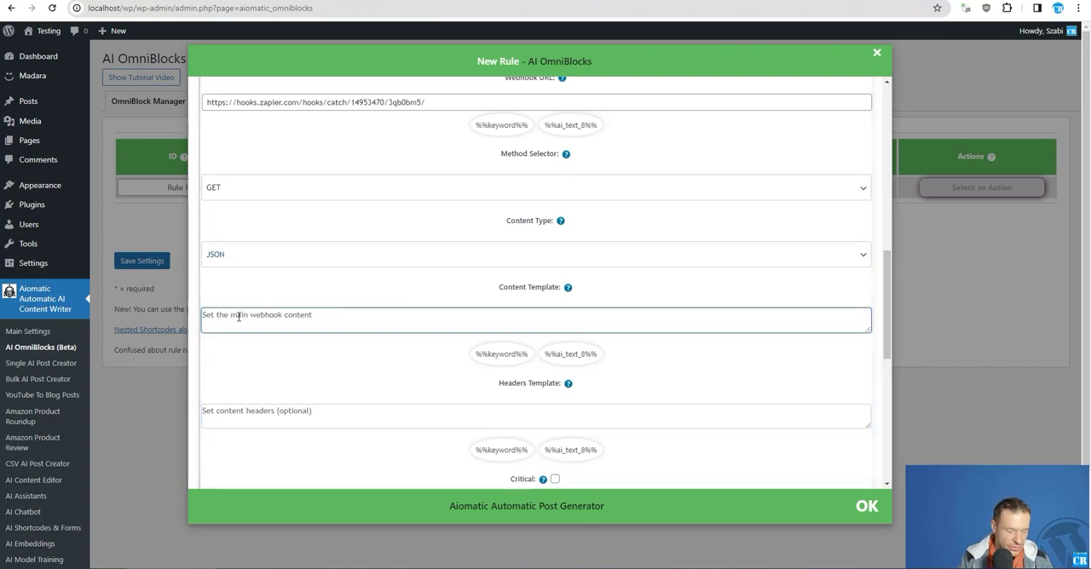
pyautogui.write('{')
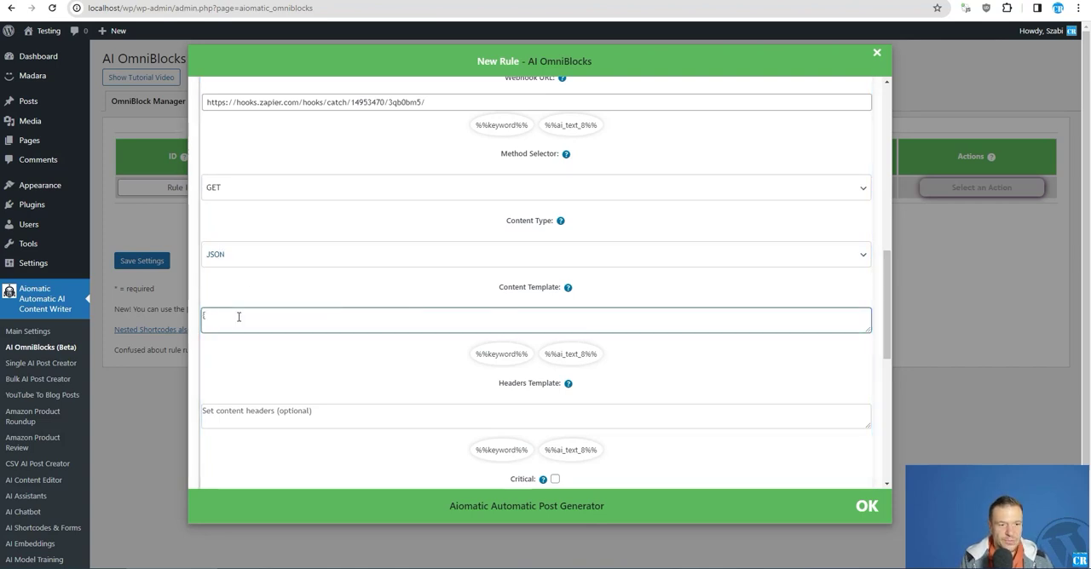
pyautogui.press('BackSpace')
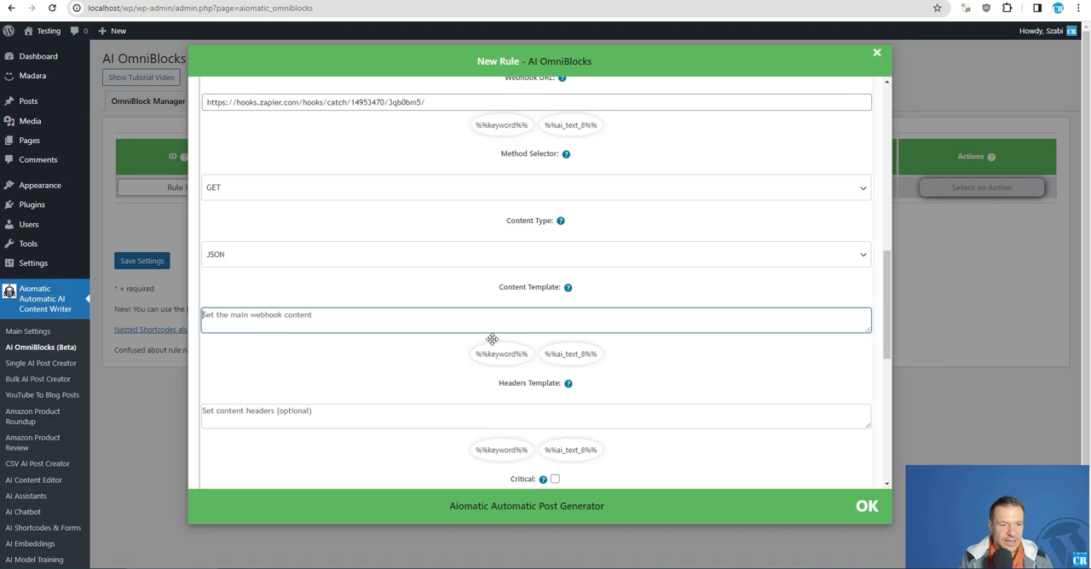
# Set the webhook block's content type to Form Data and its content template to "zapme => %%ai_text_8%%"
pyautogui.click(343, 264)
pyautogui.click(295, 285)
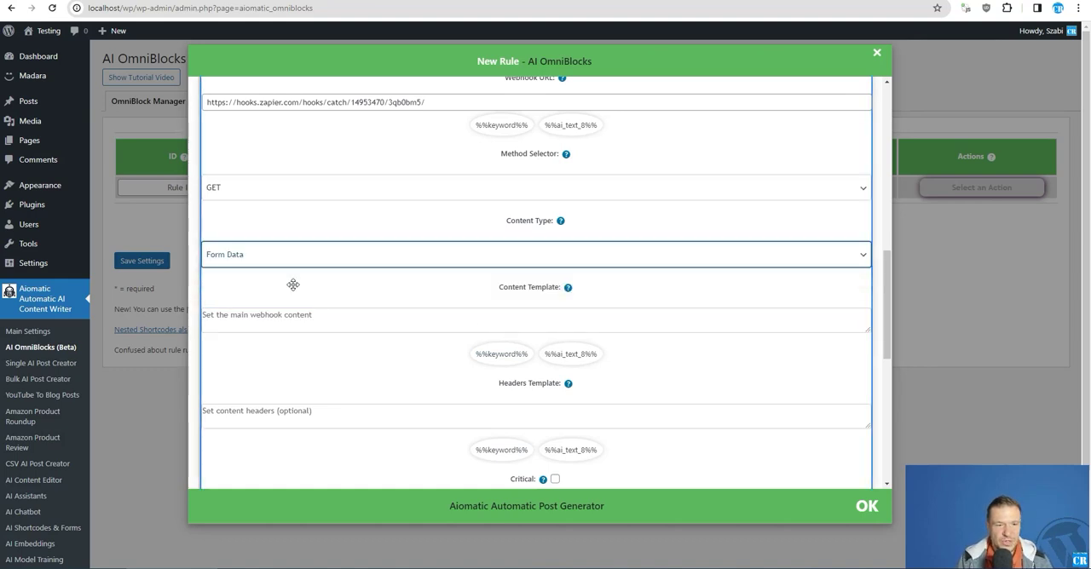
pyautogui.click(237, 322)
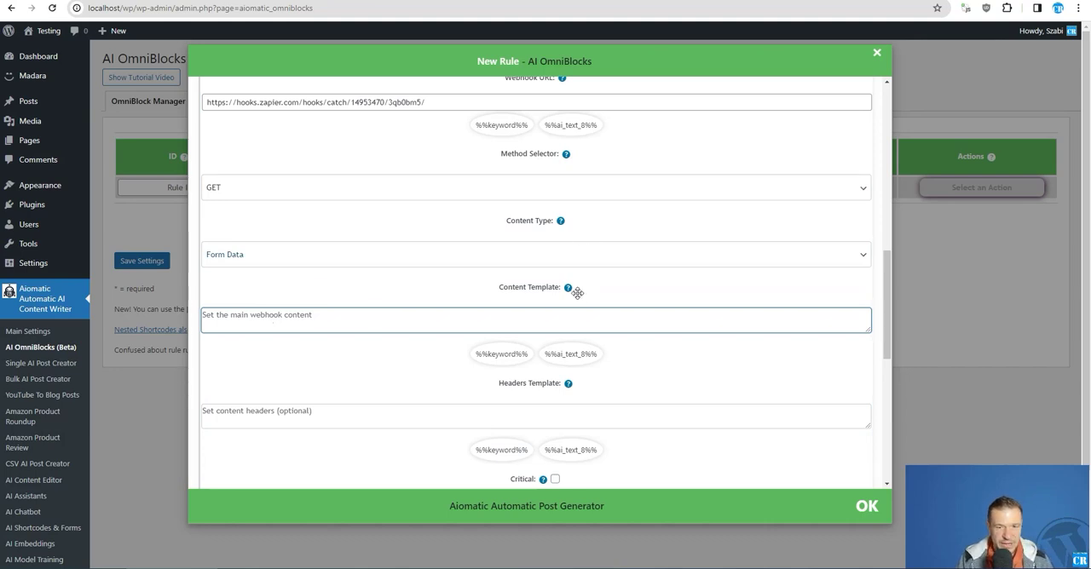
pyautogui.moveTo(569, 290)
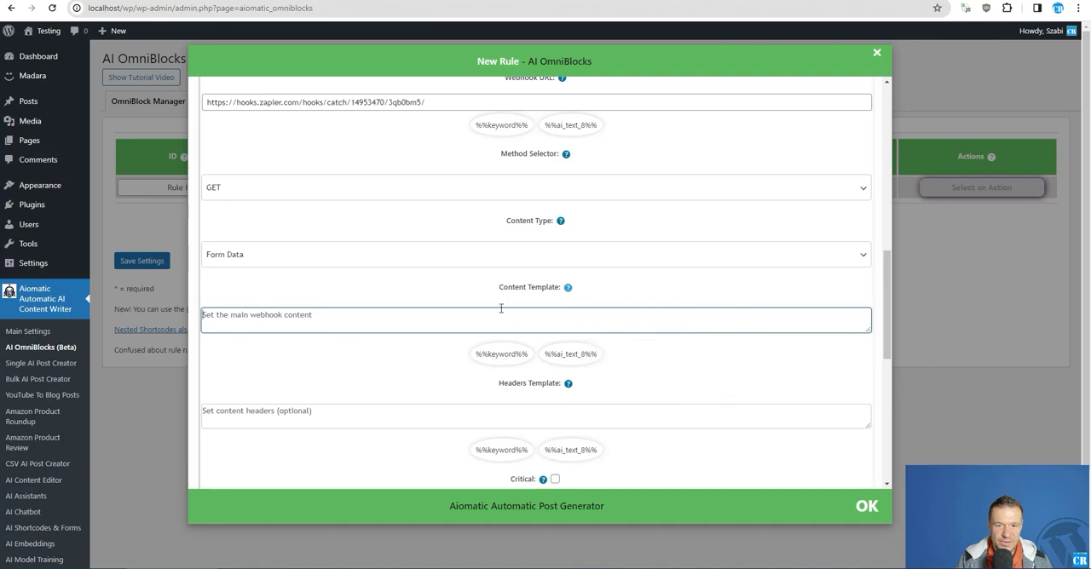
pyautogui.write('z')
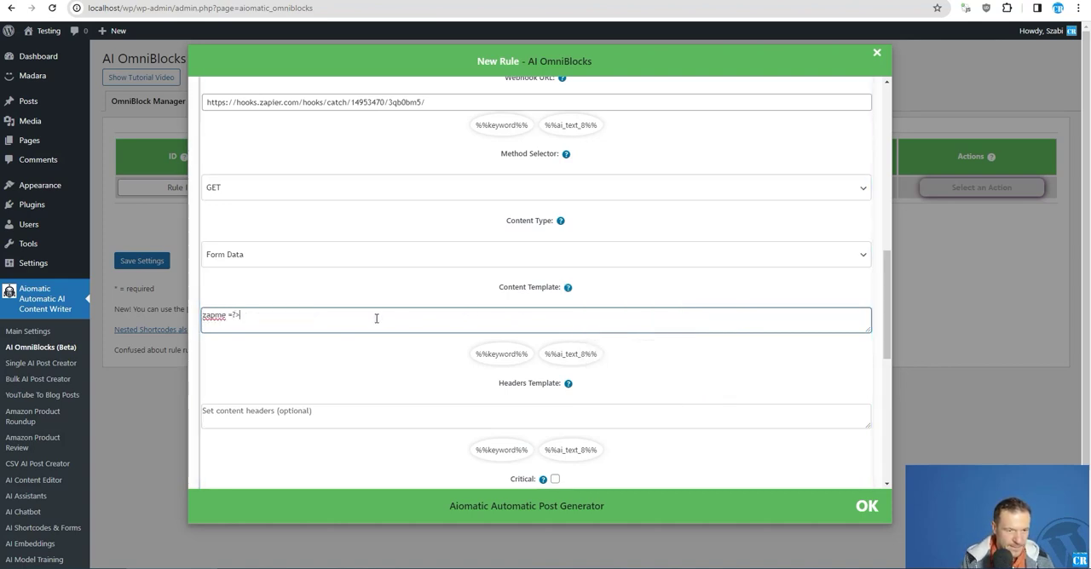
pyautogui.write('apme =>')
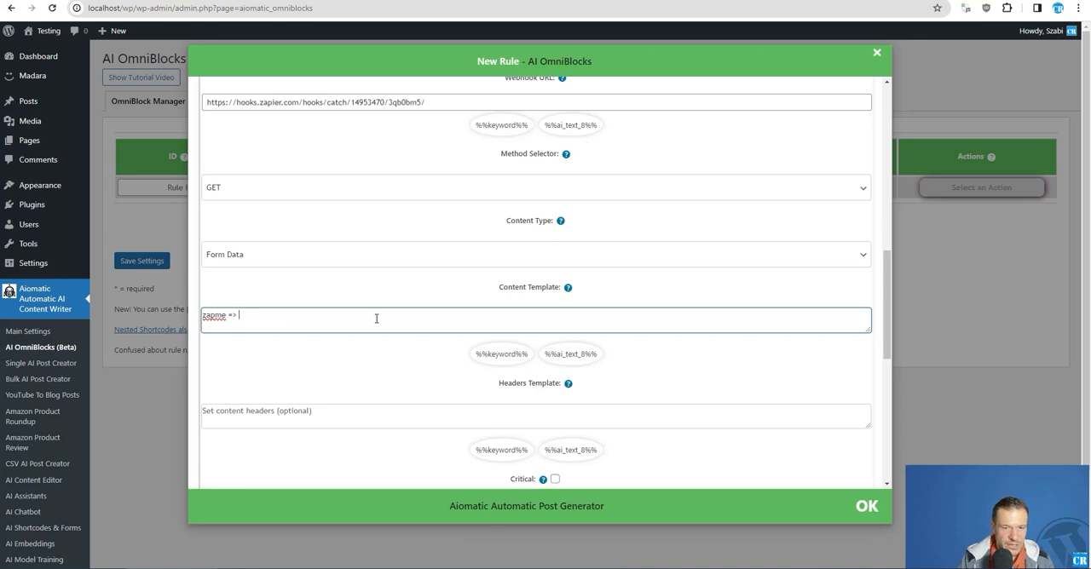
pyautogui.click(570, 354)
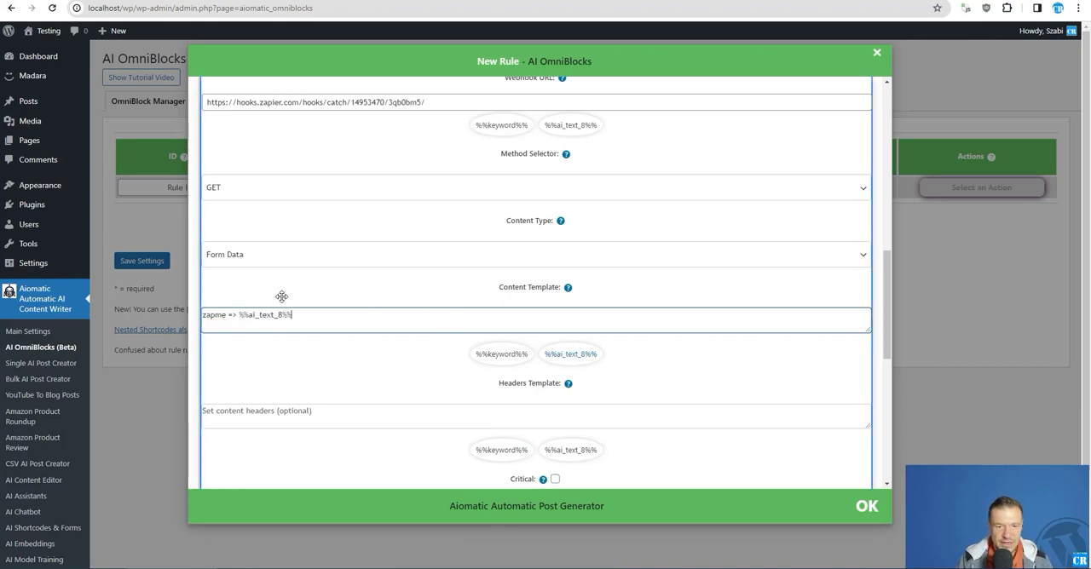
# Add a second line "asdasd => asdasd" to the content template and delete it again
pyautogui.moveTo(239, 315); pyautogui.dragTo(296, 314)
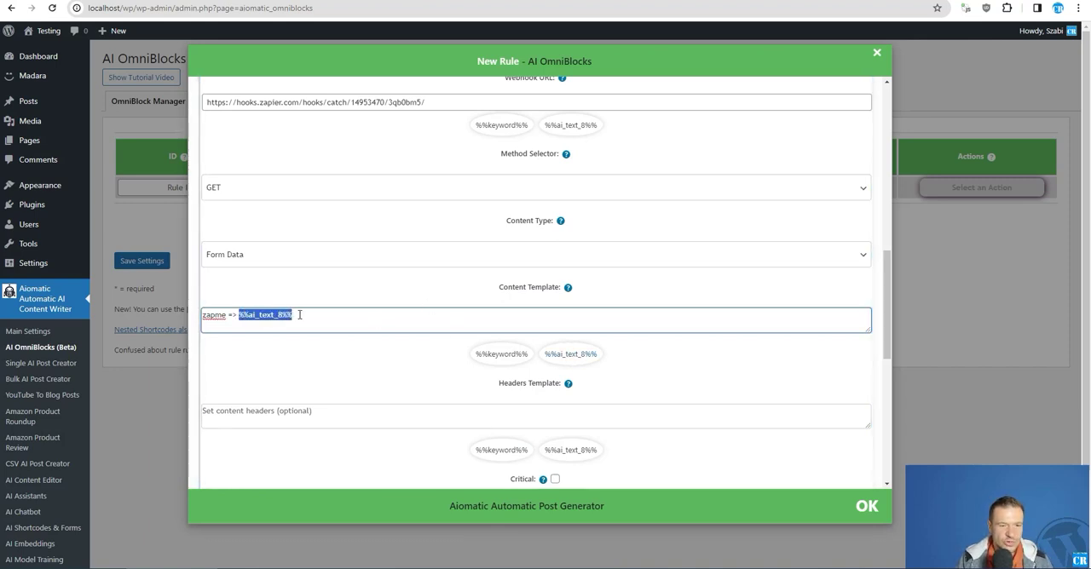
pyautogui.scroll(8, 355, 293)
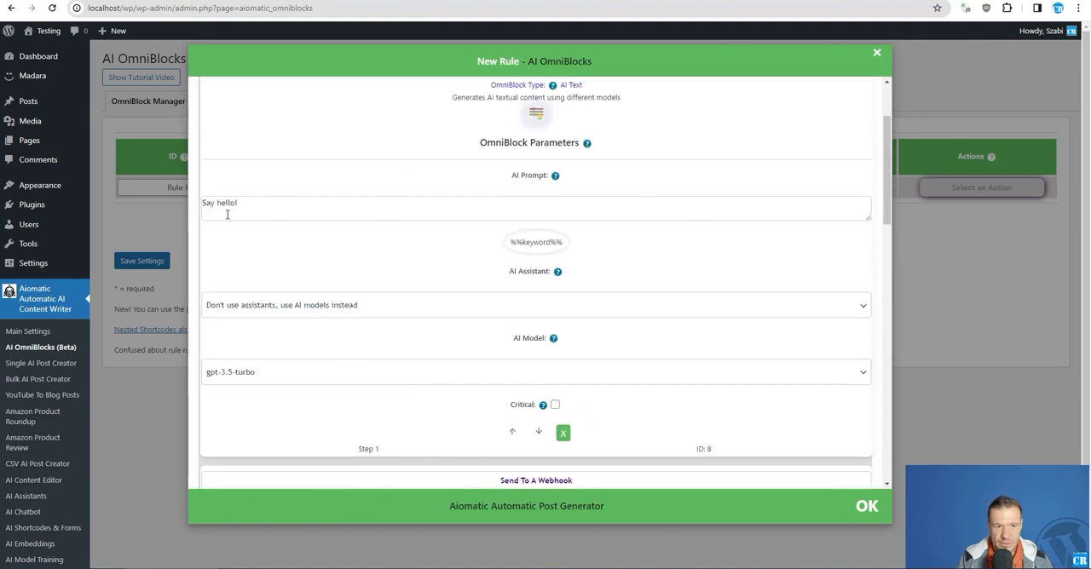
pyautogui.scroll(-8, 276, 244)
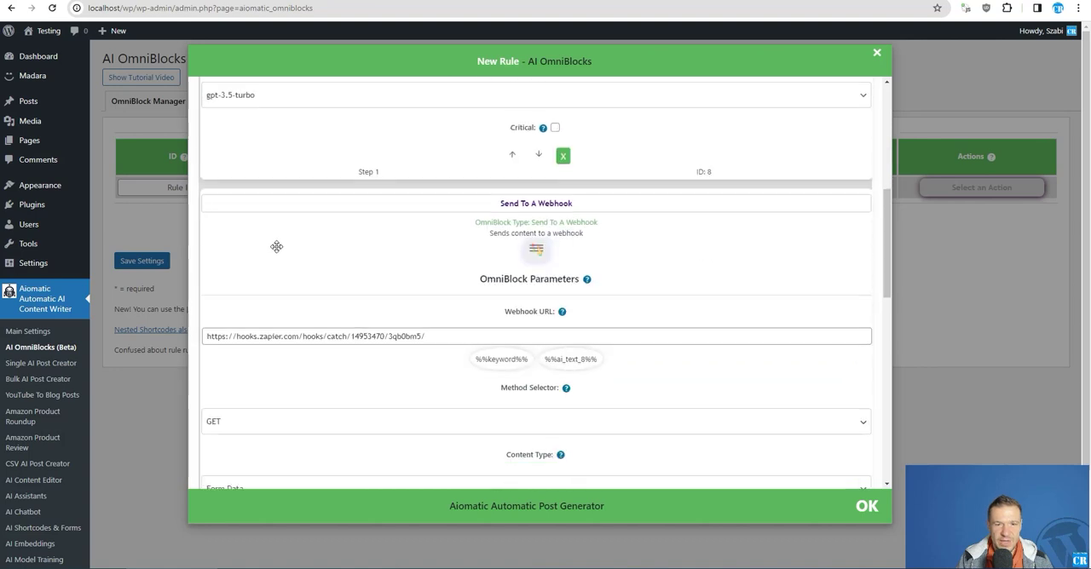
pyautogui.click(311, 320)
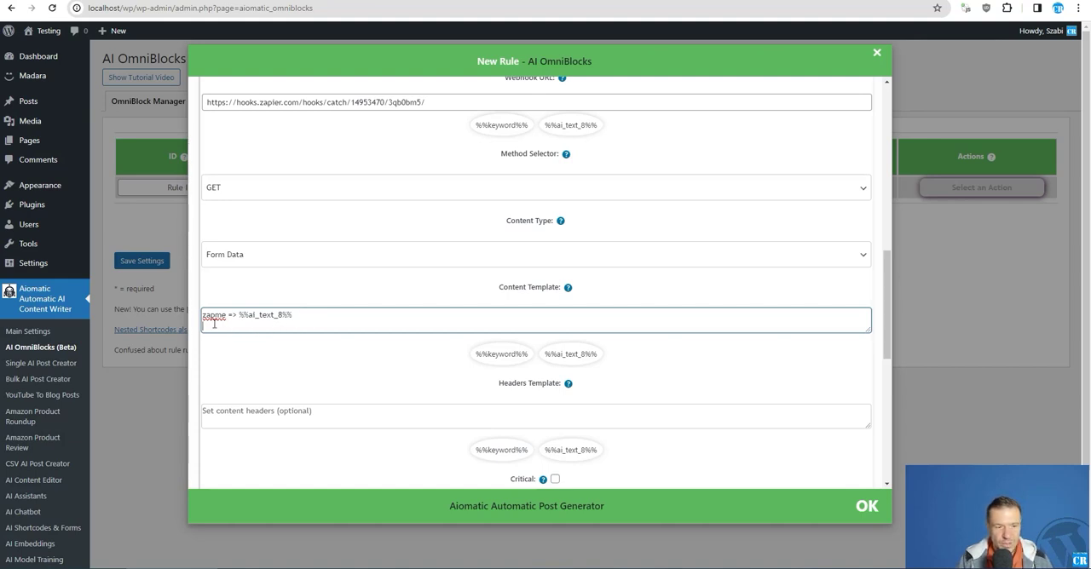
pyautogui.write('asdasd => asdasd')
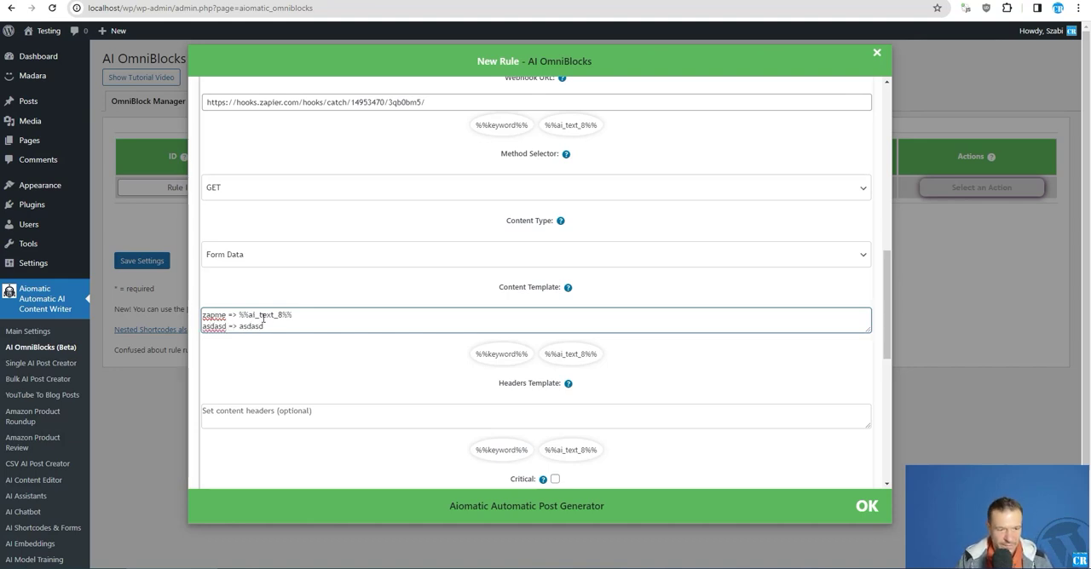
pyautogui.keyDown('shift'); pyautogui.click(292, 317); pyautogui.keyUp('shift')
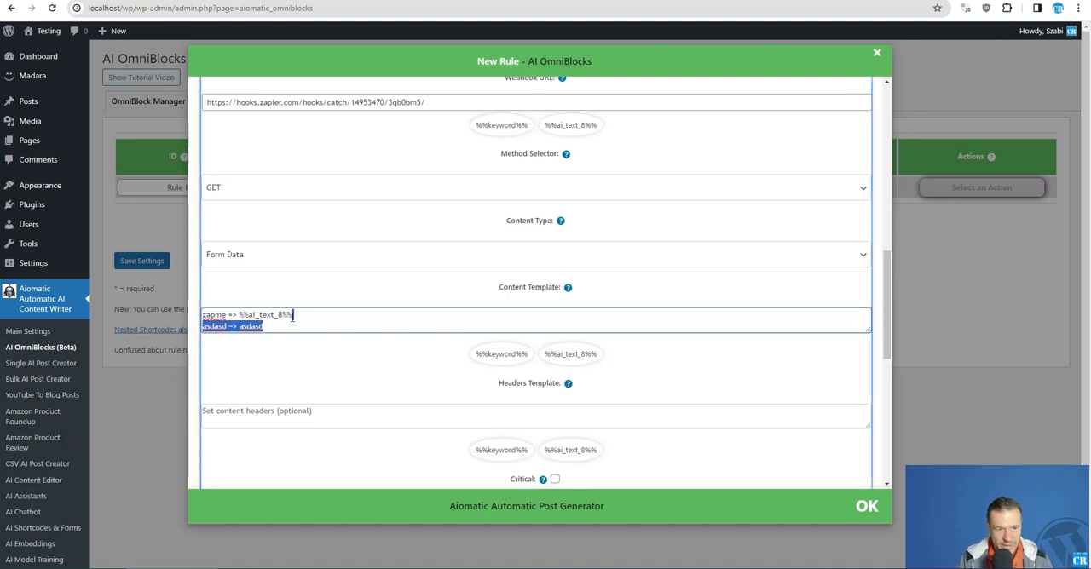
pyautogui.press('BackSpace')
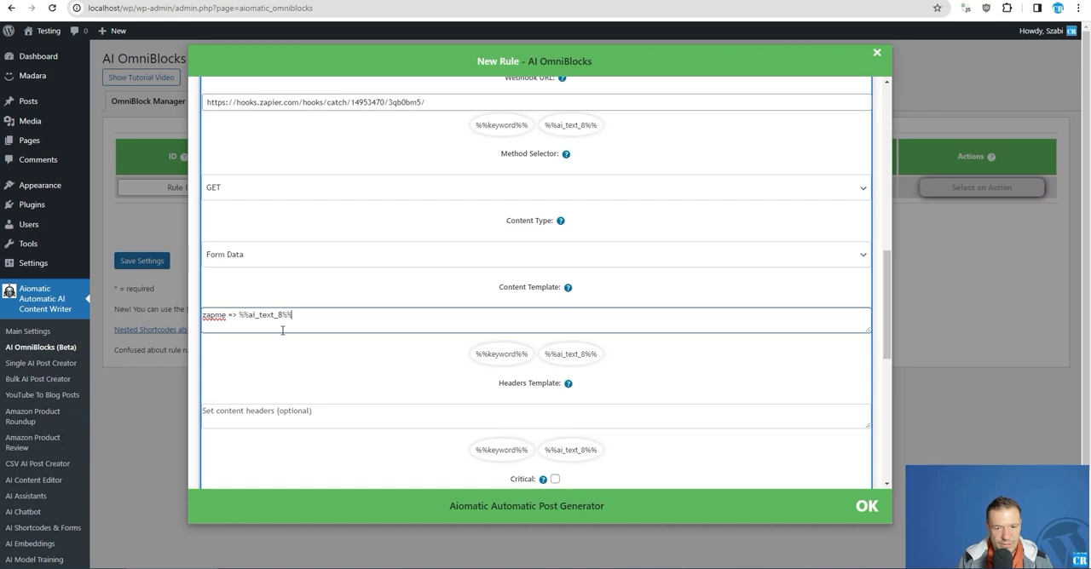
# Review the remaining settings of the Send To A Webhook block and collapse its parameters
pyautogui.scroll(-2, 282, 330)
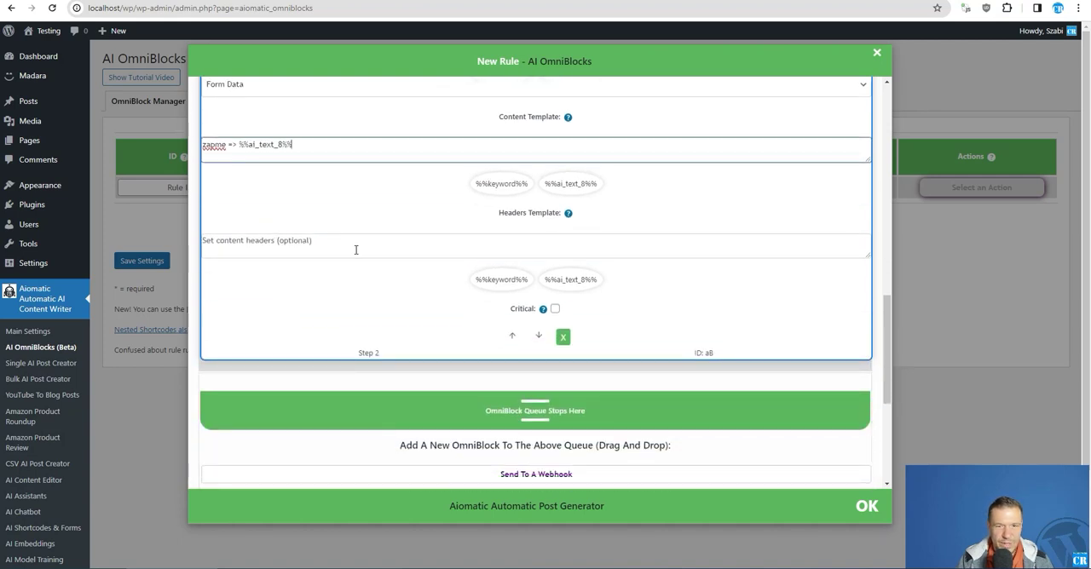
pyautogui.scroll(-2, 358, 307)
pyautogui.scroll(6, 365, 324)
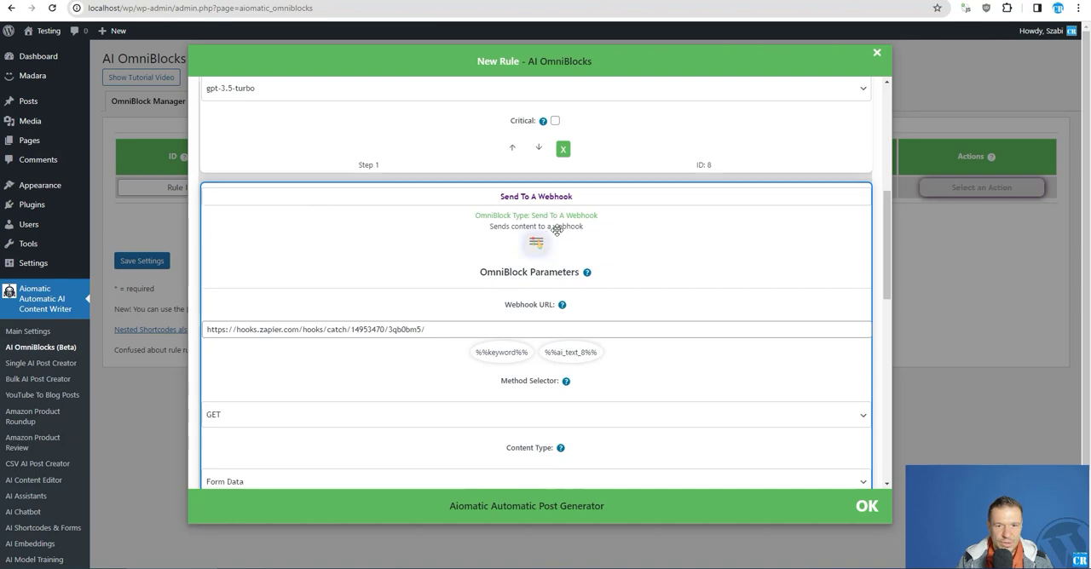
pyautogui.scroll(-4, 559, 237)
pyautogui.scroll(5, 554, 358)
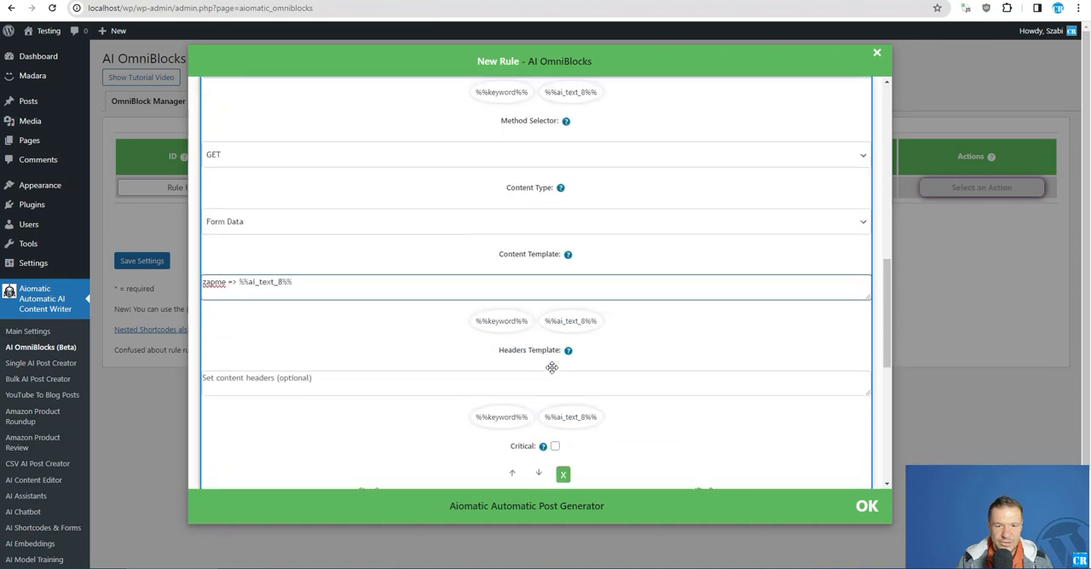
pyautogui.click(539, 252)
pyautogui.scroll(4, 521, 271)
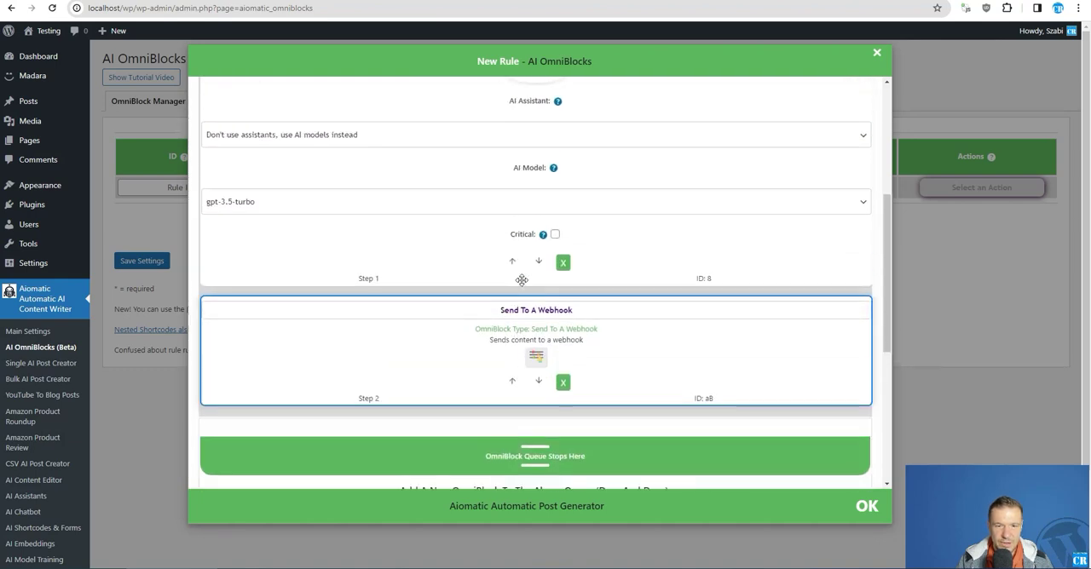
# Close the block editor, save the new OmniBlocks rule and run the saved "testings" rule immediately
pyautogui.click(170, 224)
pyautogui.click(143, 261)
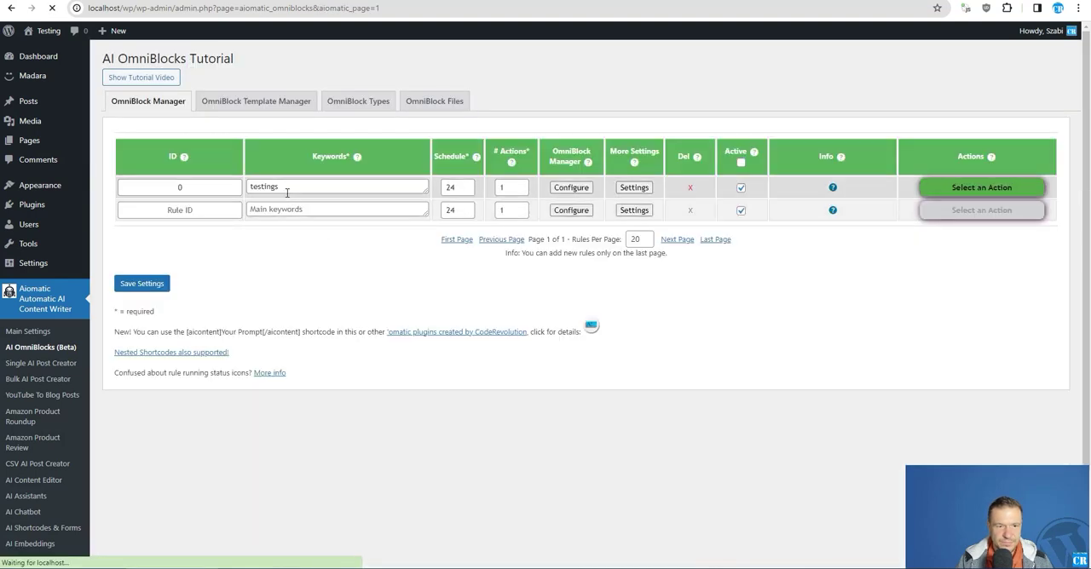
pyautogui.click(981, 188)
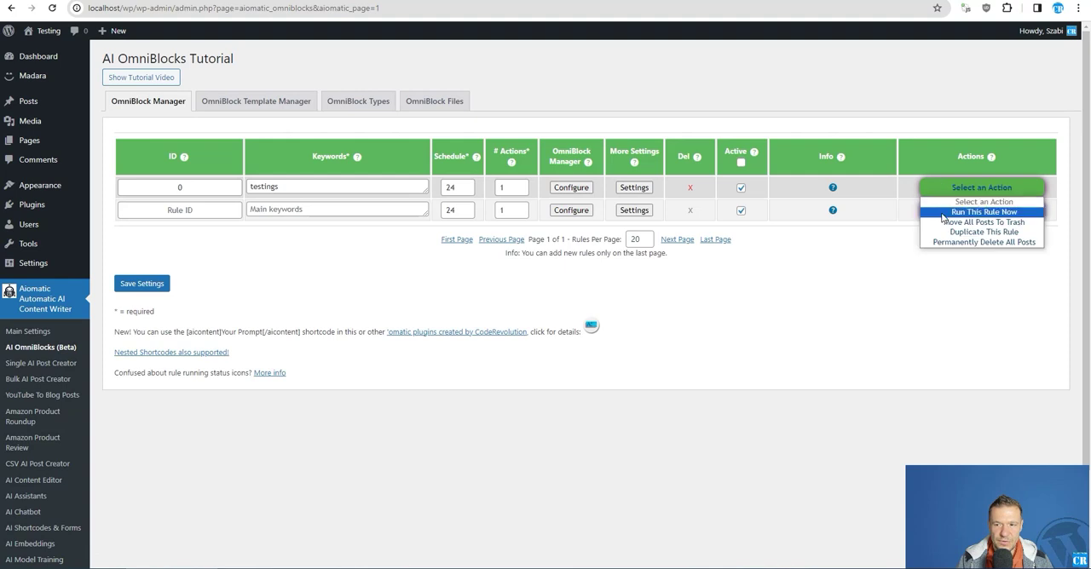
pyautogui.click(943, 213)
pyautogui.press('Return')
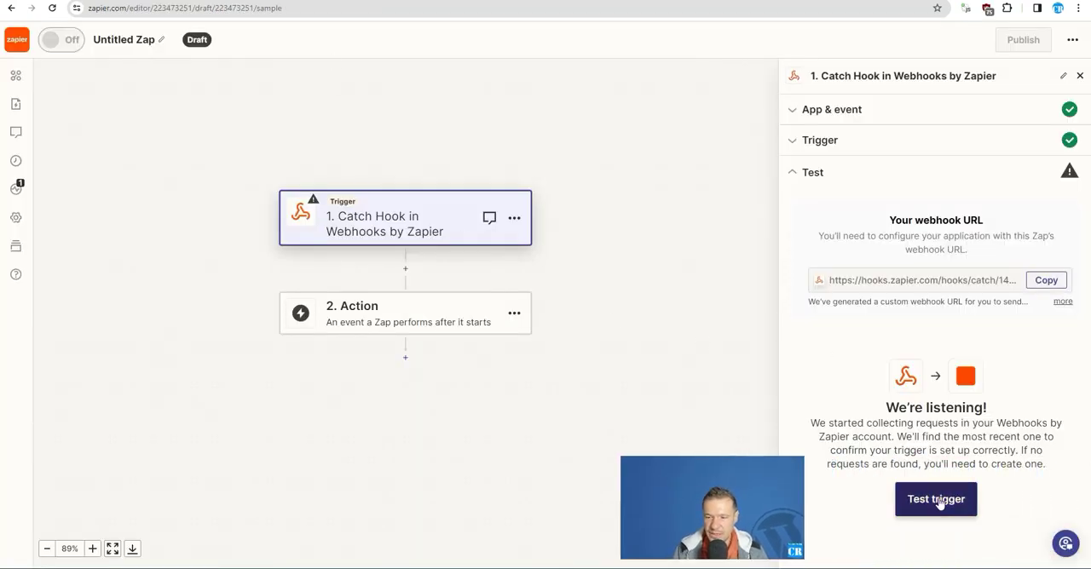
# Switch to Zapier, test the Catch Hook trigger and inspect the Zapme querystring value in request A
pyautogui.click(938, 500)
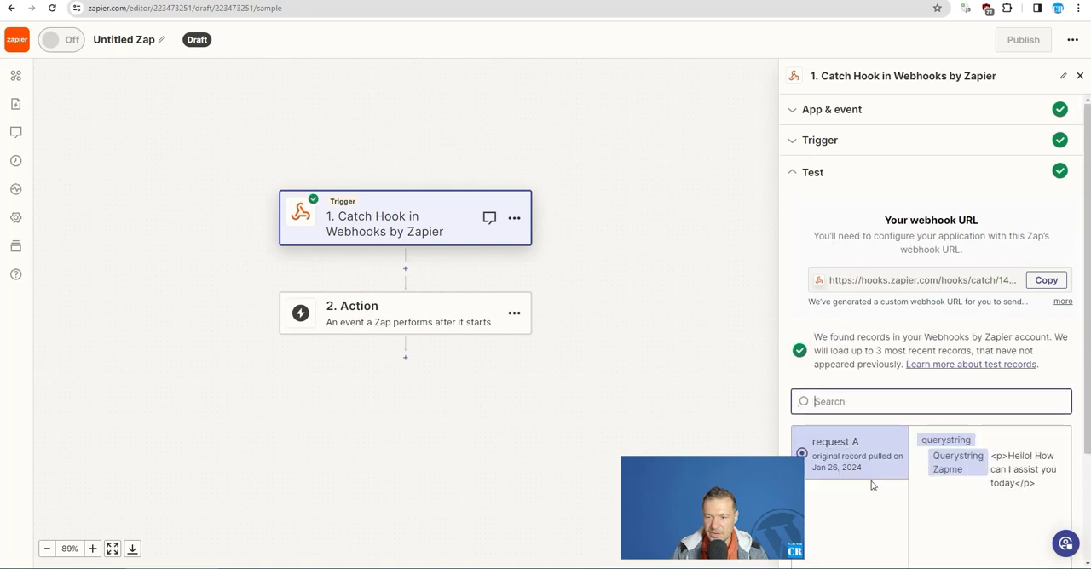
pyautogui.scroll(-2, 871, 486)
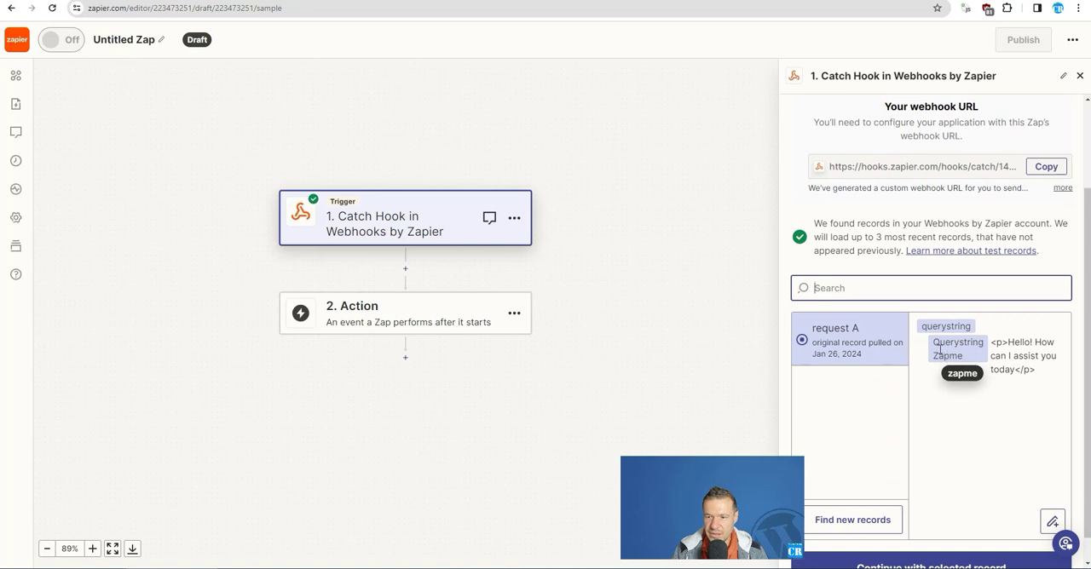
pyautogui.moveTo(934, 355); pyautogui.dragTo(1035, 369)
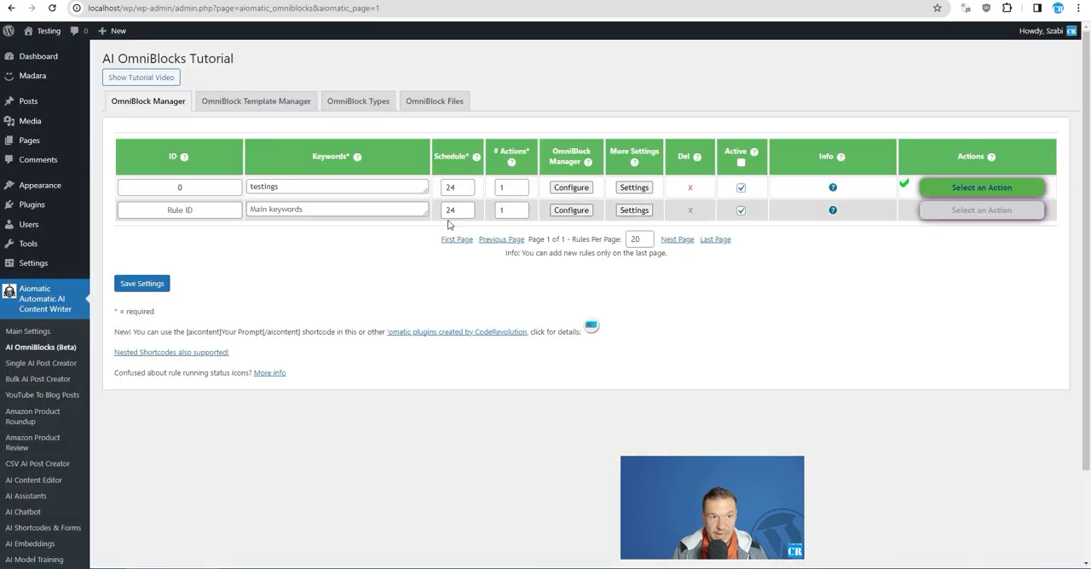
# Return to WordPress and review the Send To A Webhook block's URL, method, content type and content template in rule 0
pyautogui.click(585, 189)
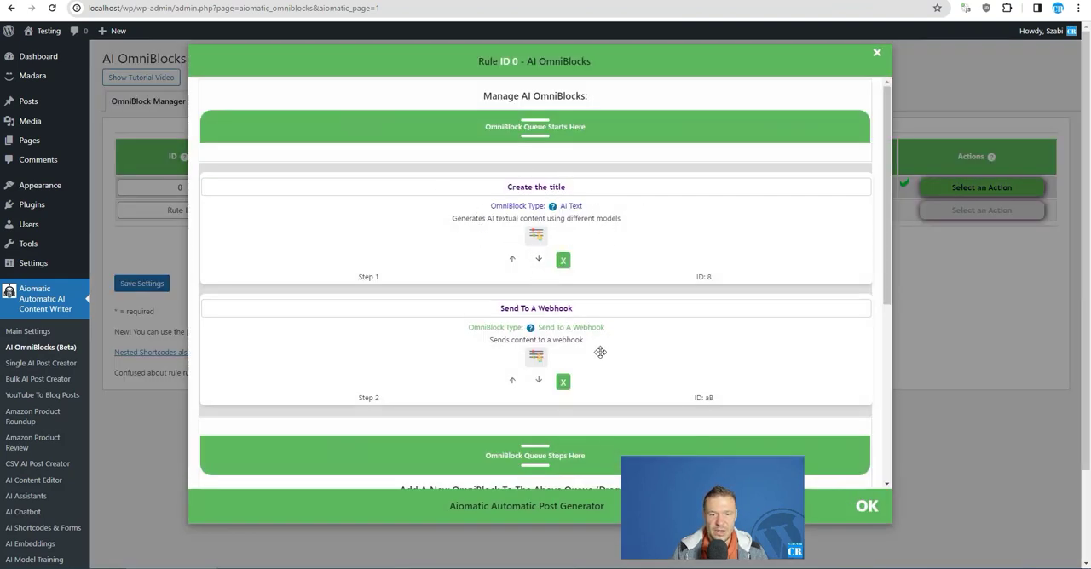
pyautogui.click(537, 357)
pyautogui.scroll(-3, 444, 366)
pyautogui.scroll(-1, 235, 353)
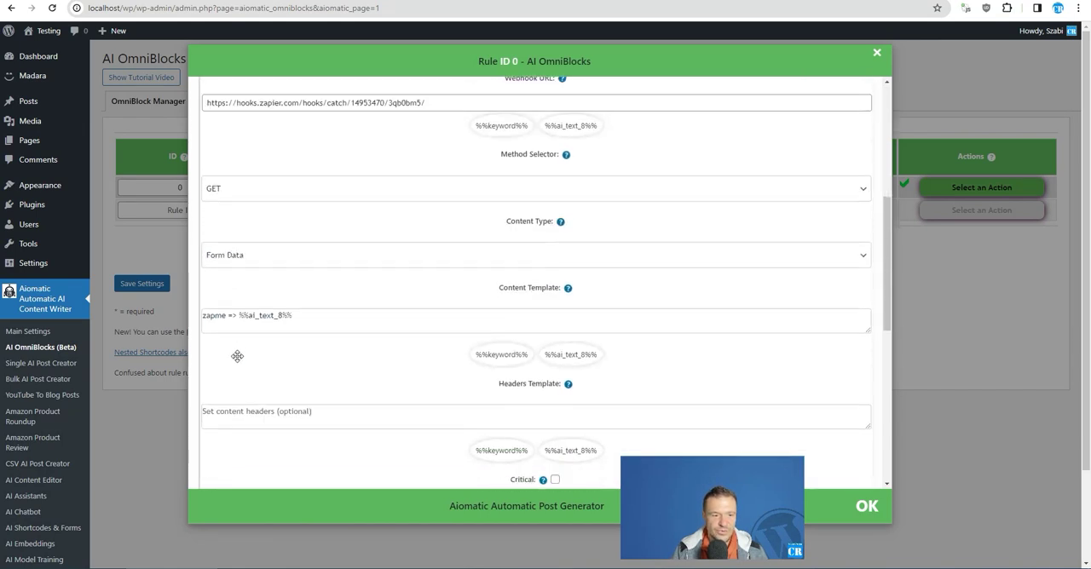
pyautogui.scroll(3, 446, 158)
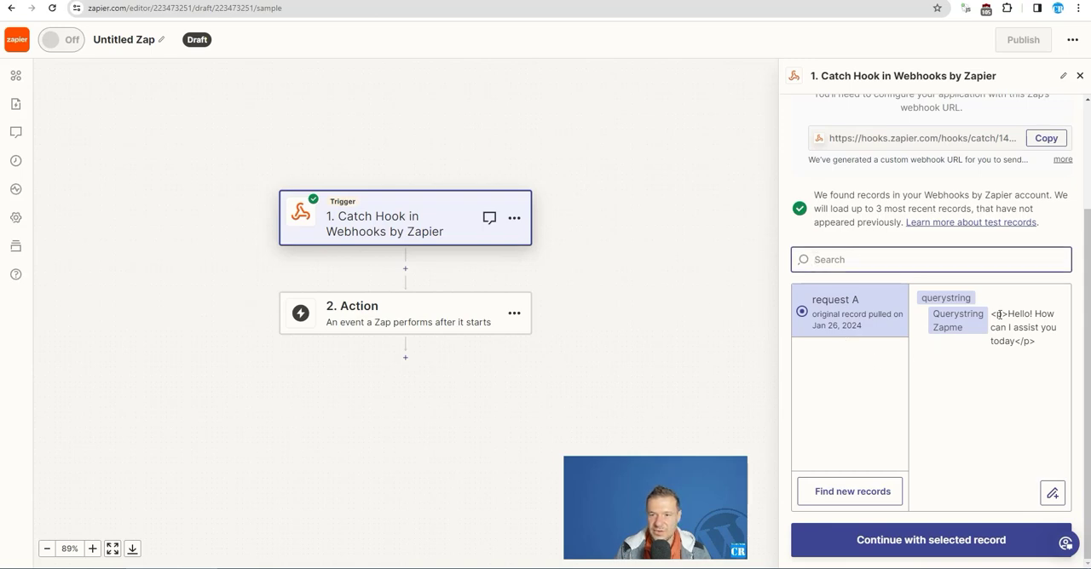
# Compare the text received in Zapier's request A with the OmniBlock queue configured for rule 0 in WordPress
pyautogui.moveTo(991, 315); pyautogui.dragTo(1042, 347)
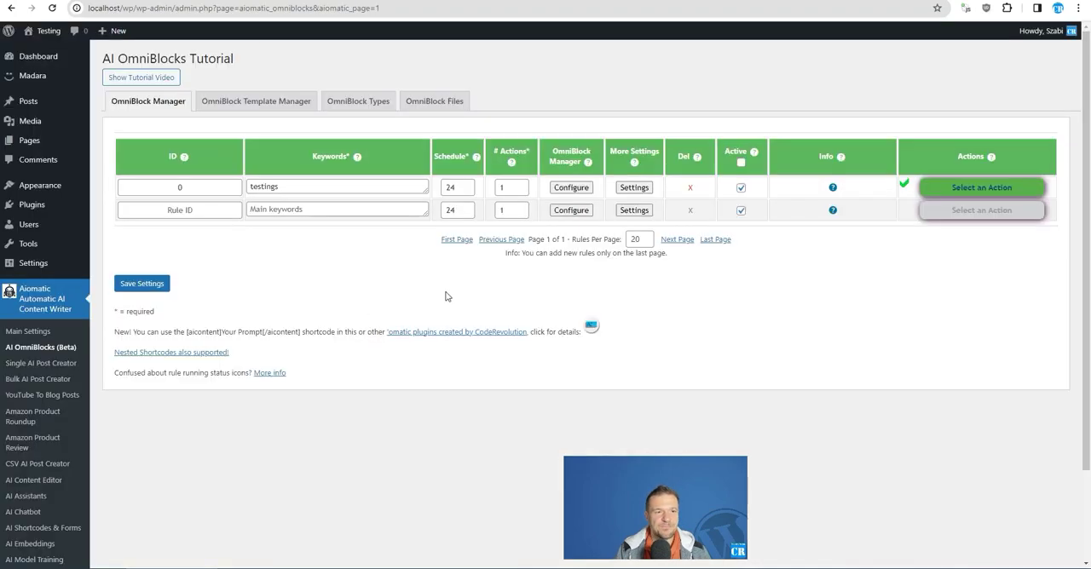
pyautogui.click(571, 188)
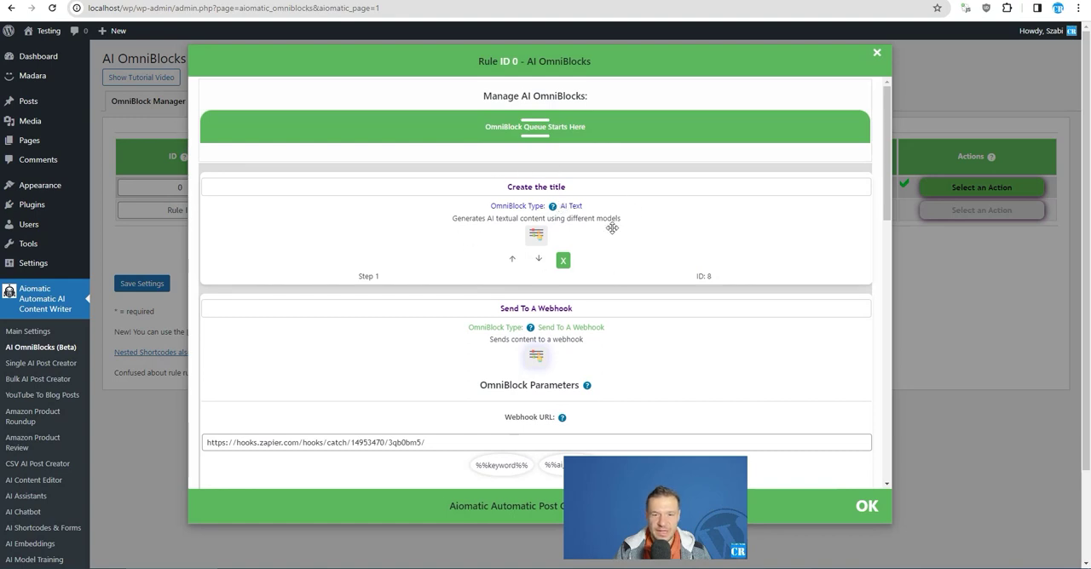
pyautogui.scroll(-1, 612, 256)
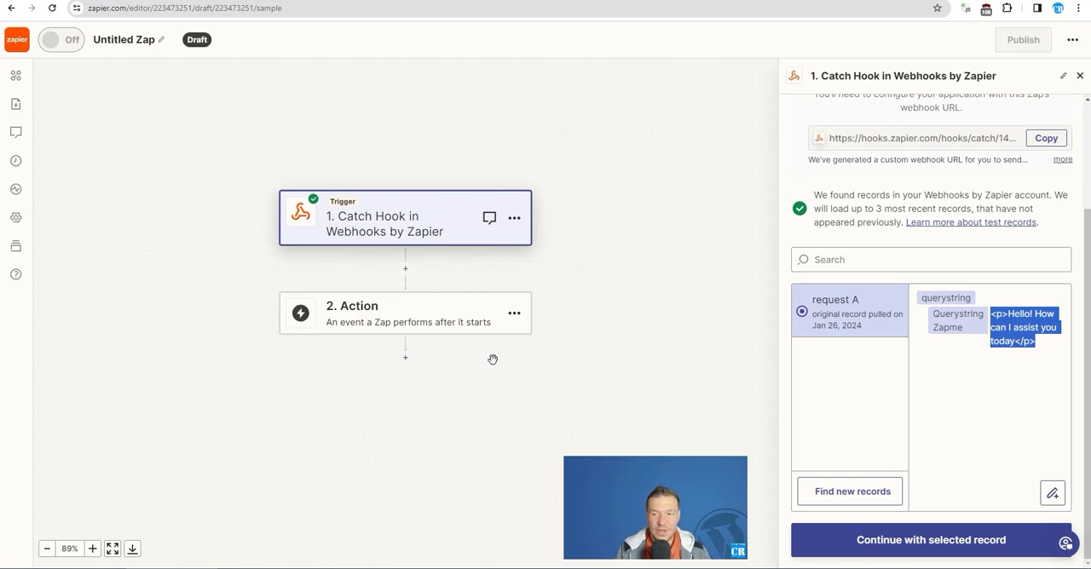
pyautogui.scroll(2, 880, 262)
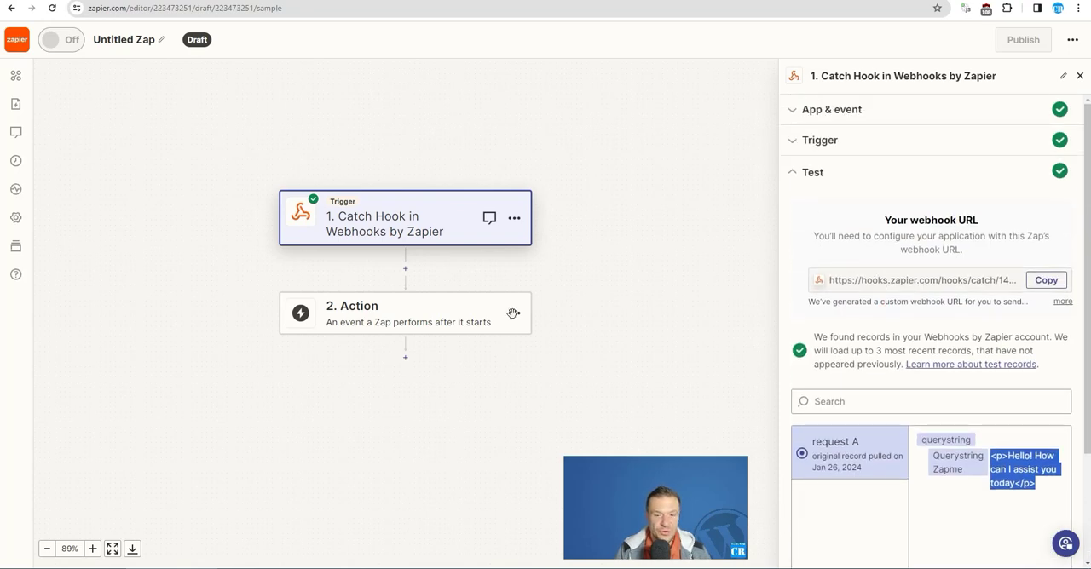
pyautogui.moveTo(667, 515); pyautogui.dragTo(1010, 523)
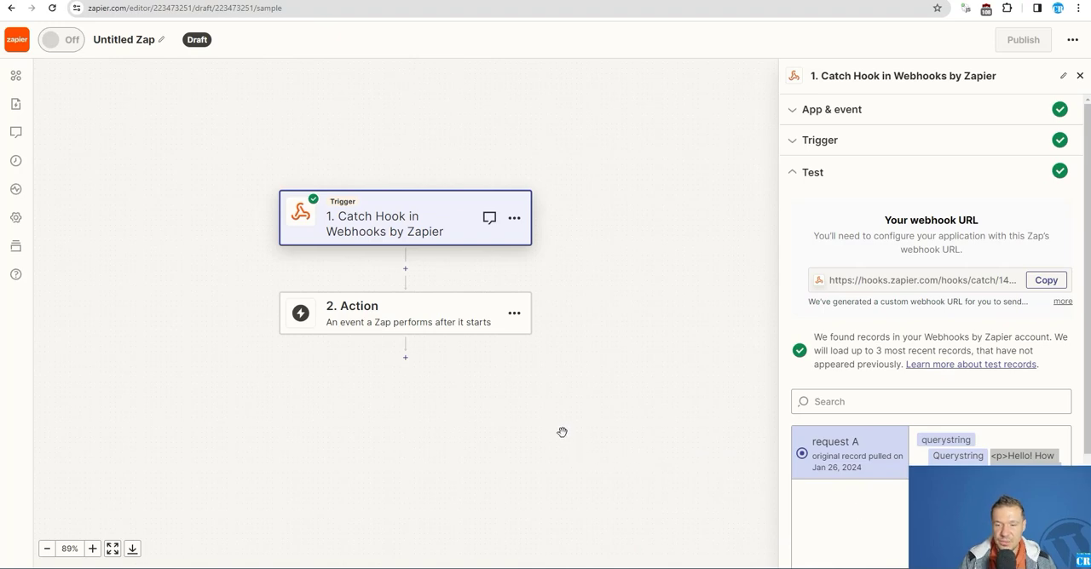